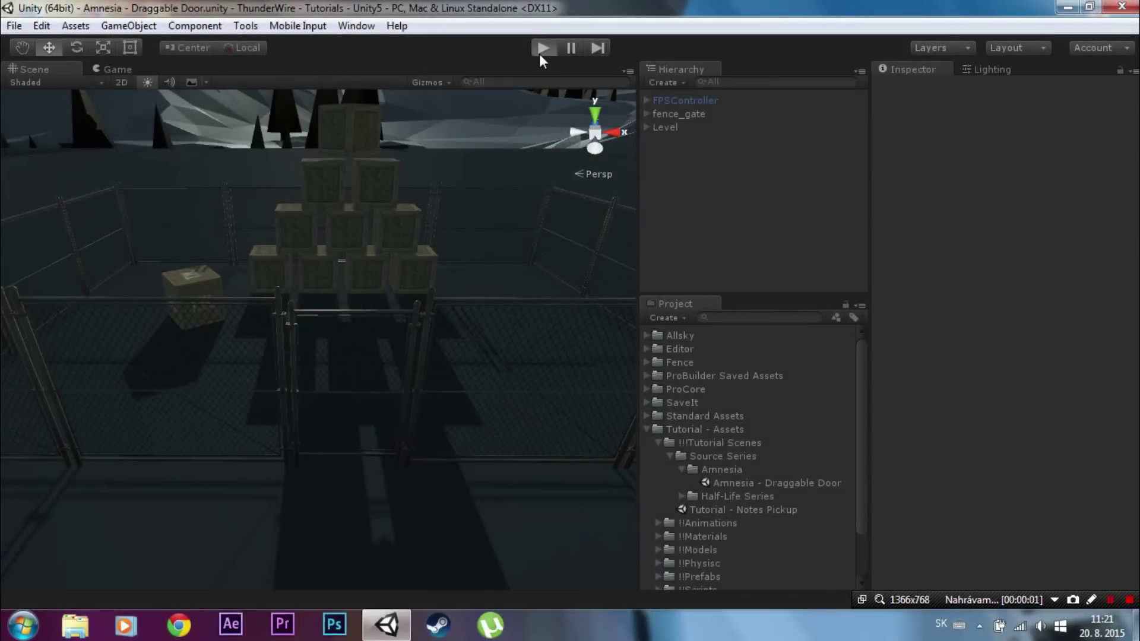
Start Play mode to test the Draggable Door scene from the player's view
{"action": "key", "text": "ctrl+p"}
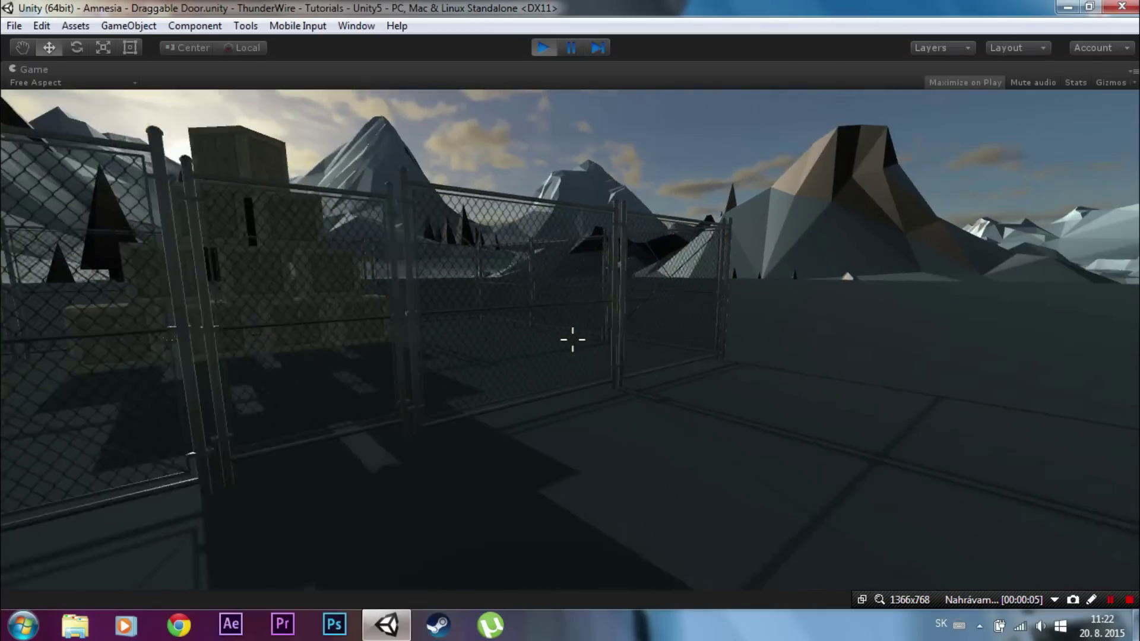
Walk up to the fence gate and drag it open several times
{"action": "key", "text": "w"}
{"action": "left_click_drag", "start_coordinate": [572, 340], "coordinate": [573, 340]}
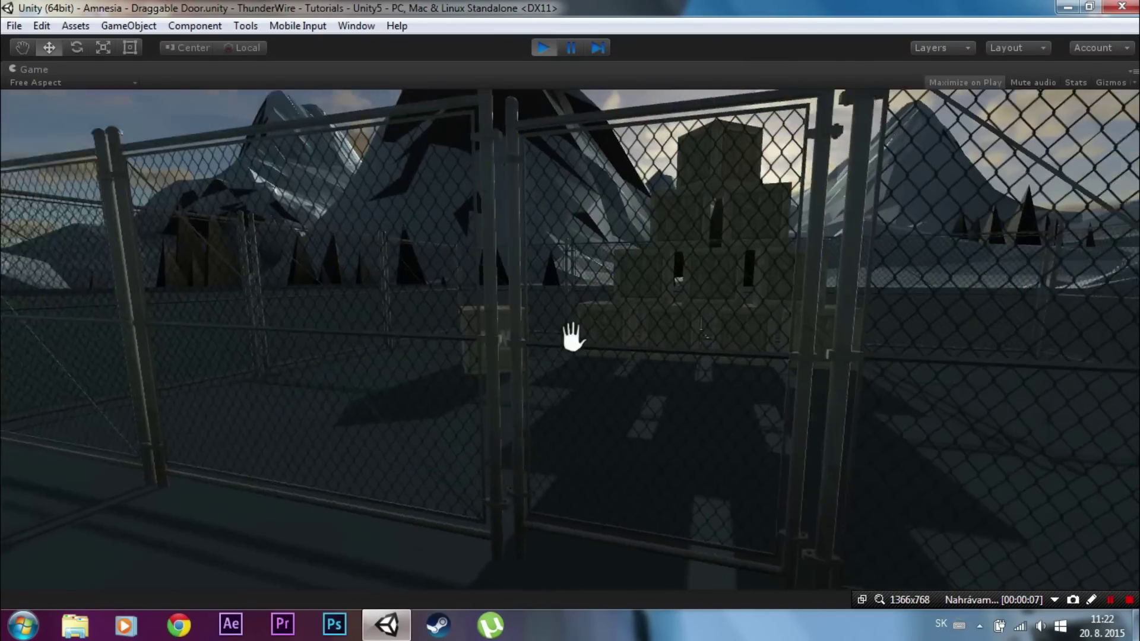
{"action": "key", "text": "s"}
{"action": "key", "text": "w"}
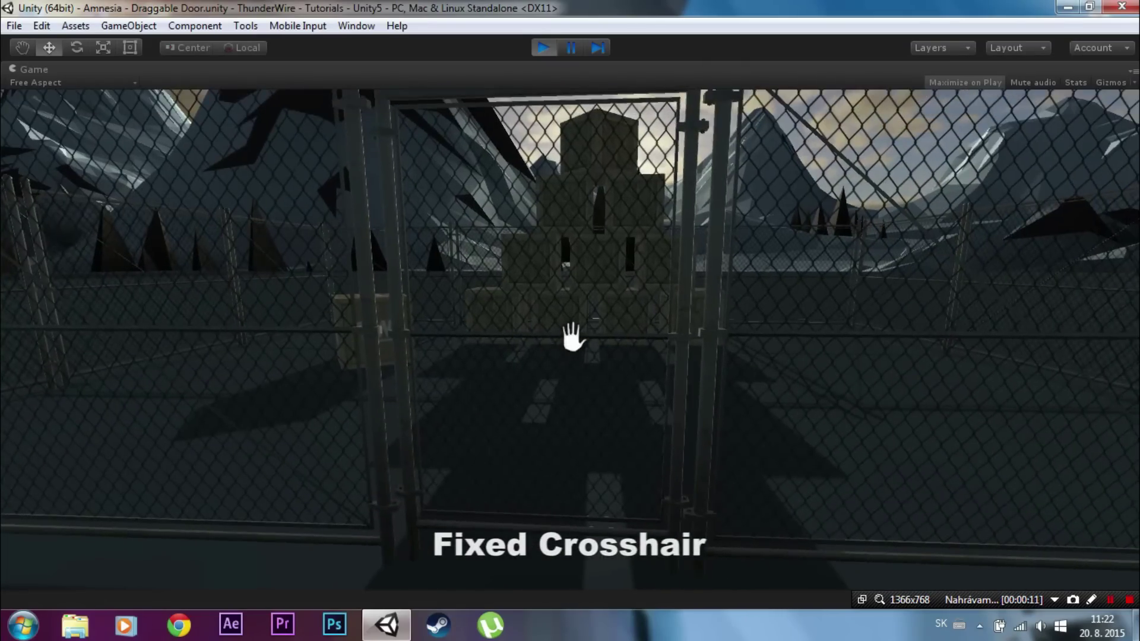
{"action": "left_click_drag", "start_coordinate": [572, 337], "coordinate": [572, 340]}
{"action": "key", "text": "w"}
{"action": "key", "text": "s"}
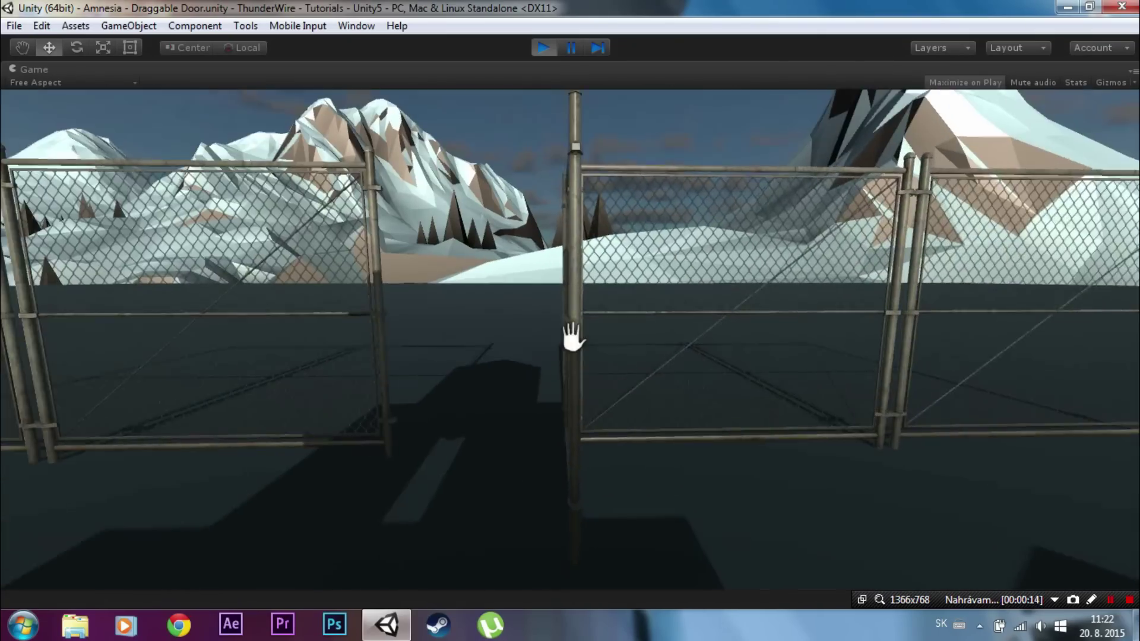
{"action": "left_click_drag", "start_coordinate": [572, 338], "coordinate": [572, 339]}
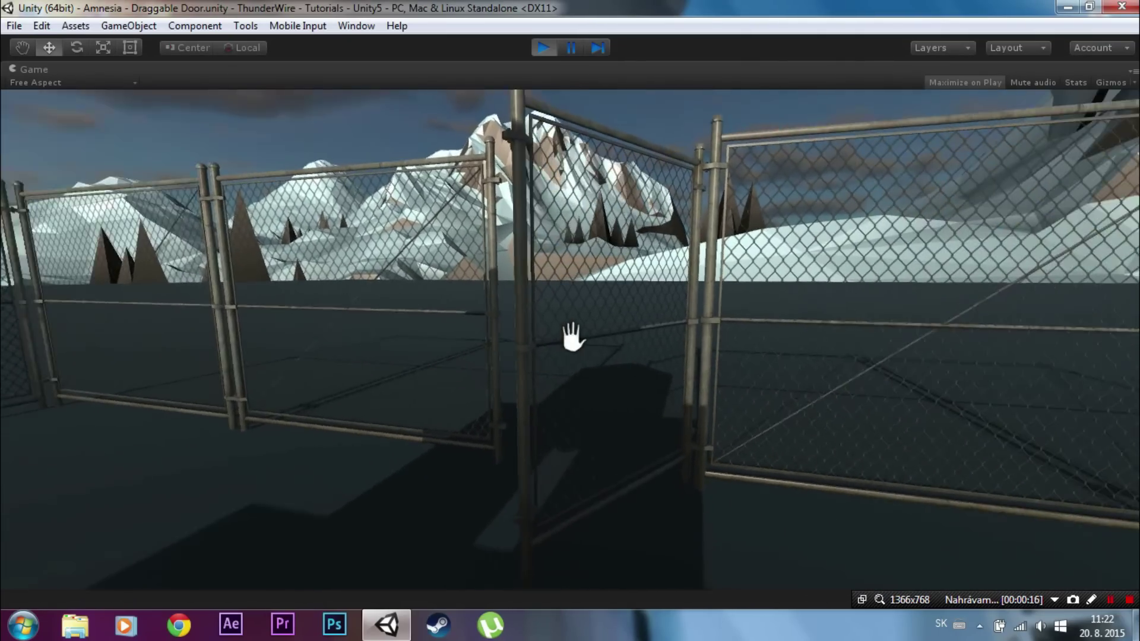
{"action": "key", "text": "s"}
{"action": "key", "text": "w"}
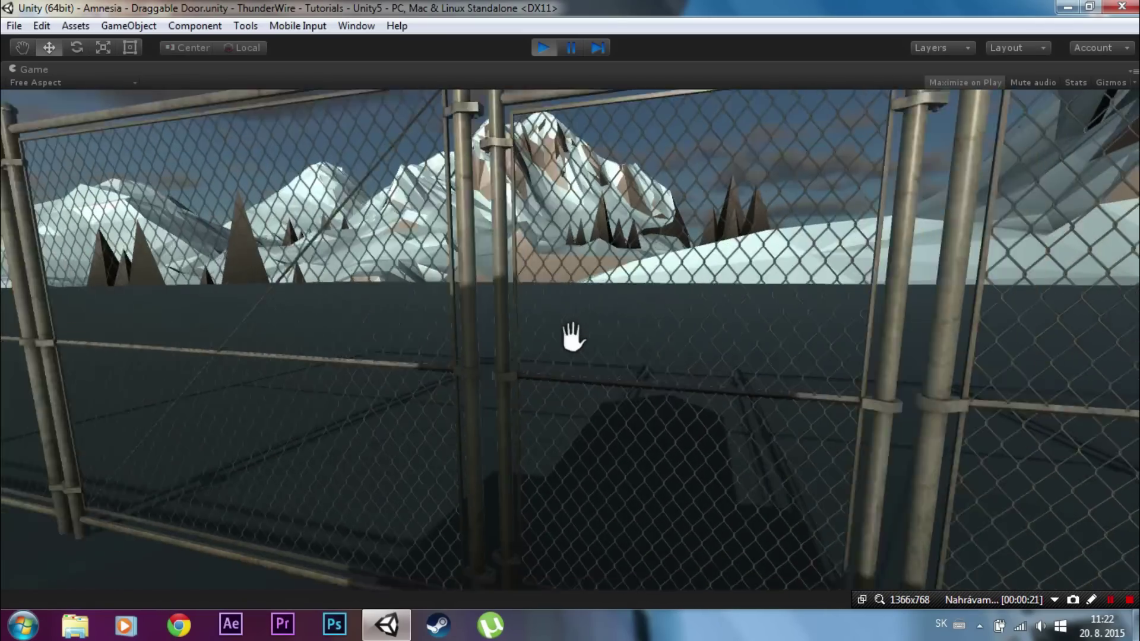
{"action": "left_click_drag", "start_coordinate": [572, 338], "coordinate": [572, 338]}
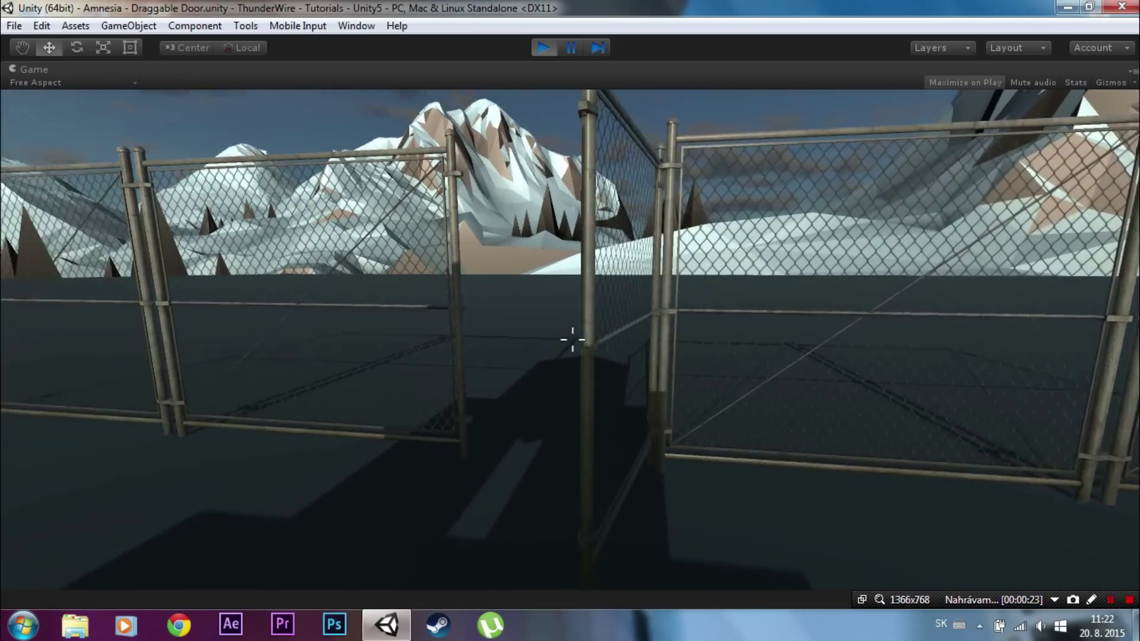
{"action": "key", "text": "s"}
{"action": "key", "text": "w"}
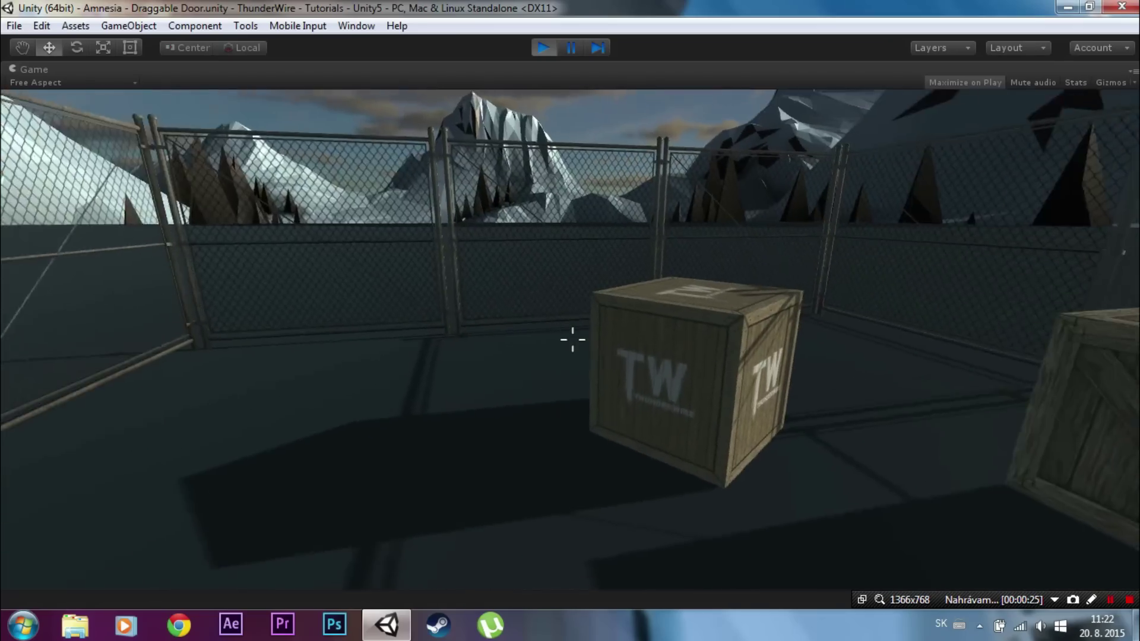
Pick up a crate and hold it in the air, then stop Play mode
{"action": "key", "text": "w"}
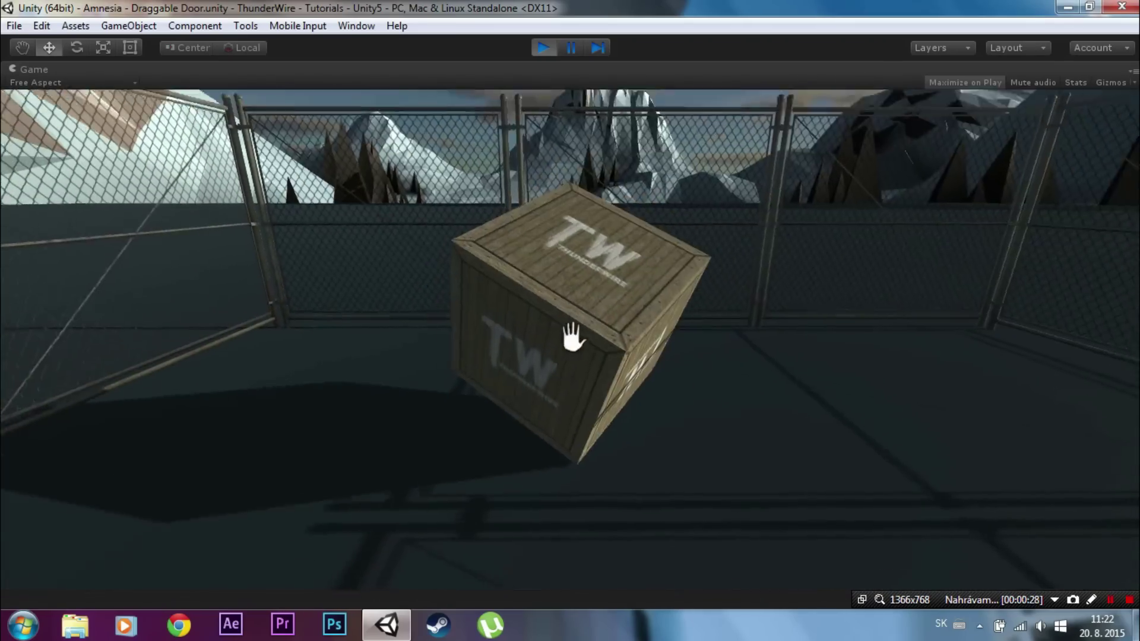
{"action": "left_click_drag", "start_coordinate": [572, 338], "coordinate": [572, 338]}
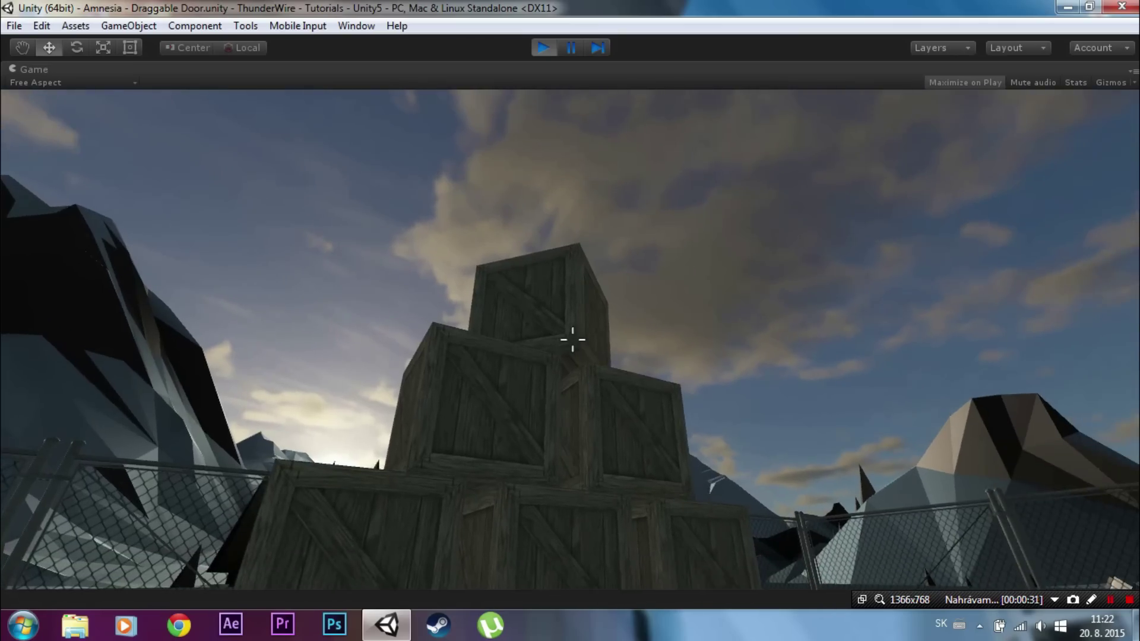
{"action": "key", "text": "w"}
{"action": "key", "text": "w"}
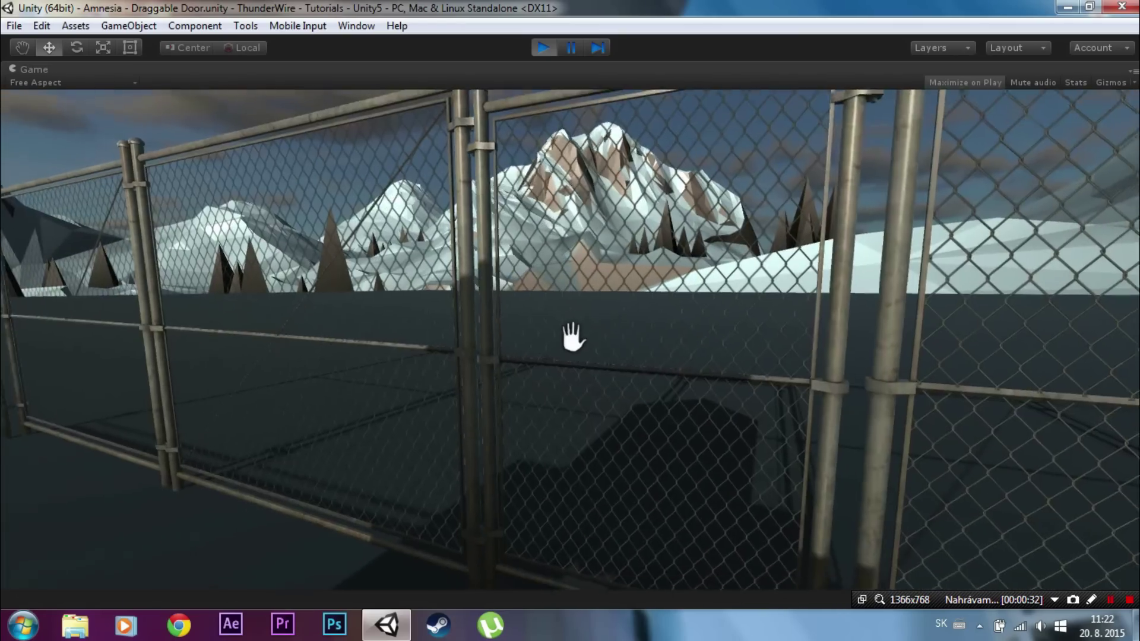
{"action": "key", "text": "s"}
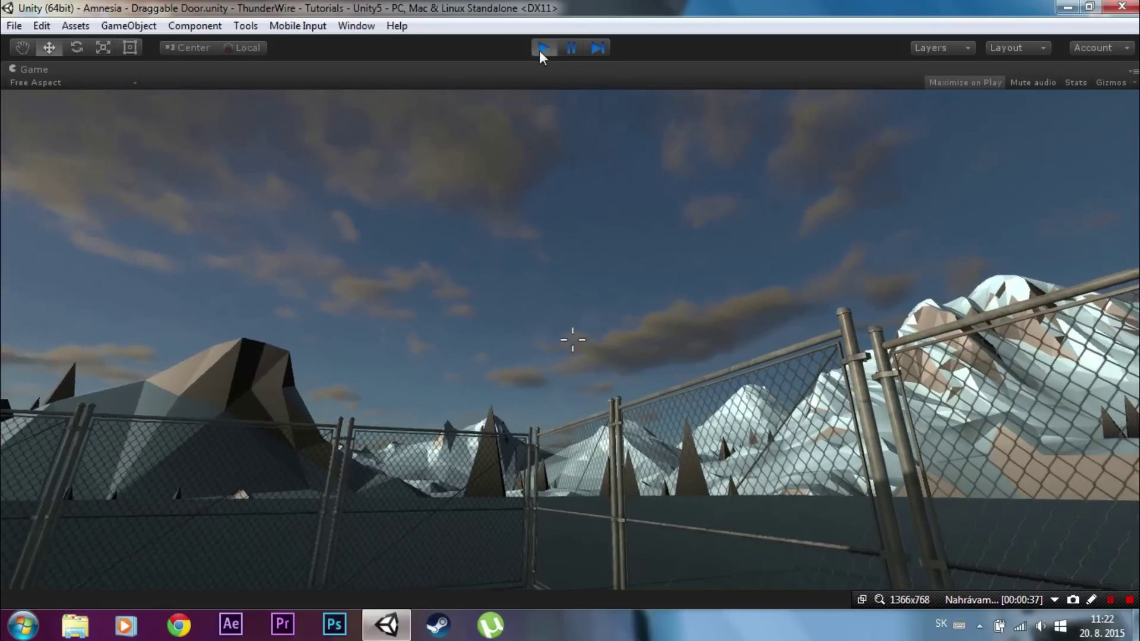
{"action": "left_click", "coordinate": [541, 48]}
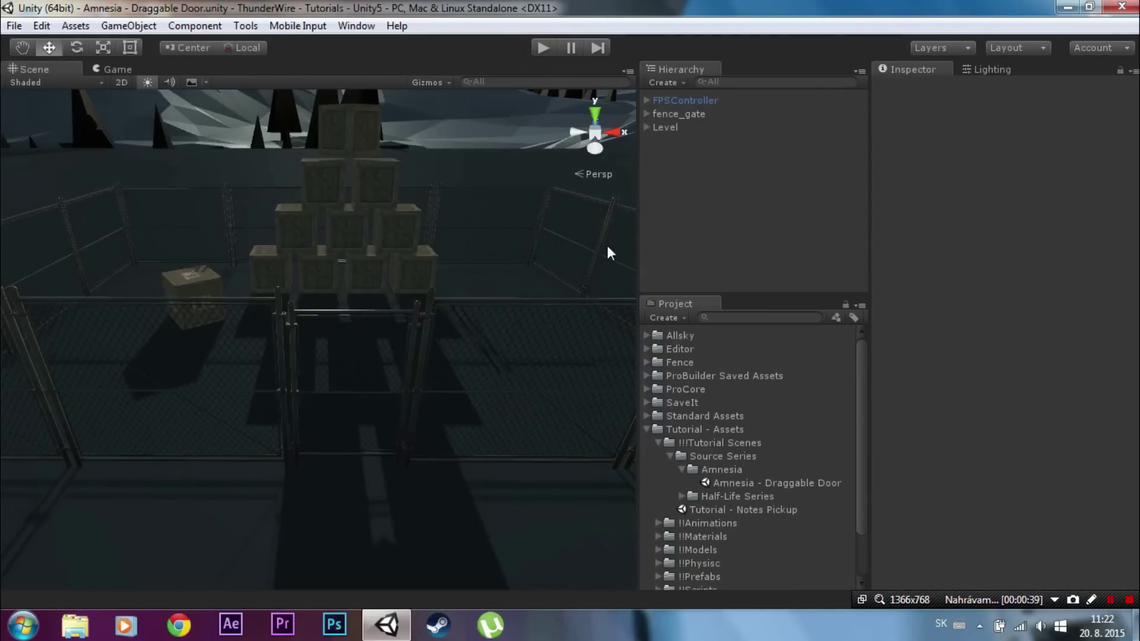
Delete the FPSController from the scene and select fence_gate_mesh
{"action": "left_click", "coordinate": [702, 102]}
{"action": "key", "text": "Delete"}
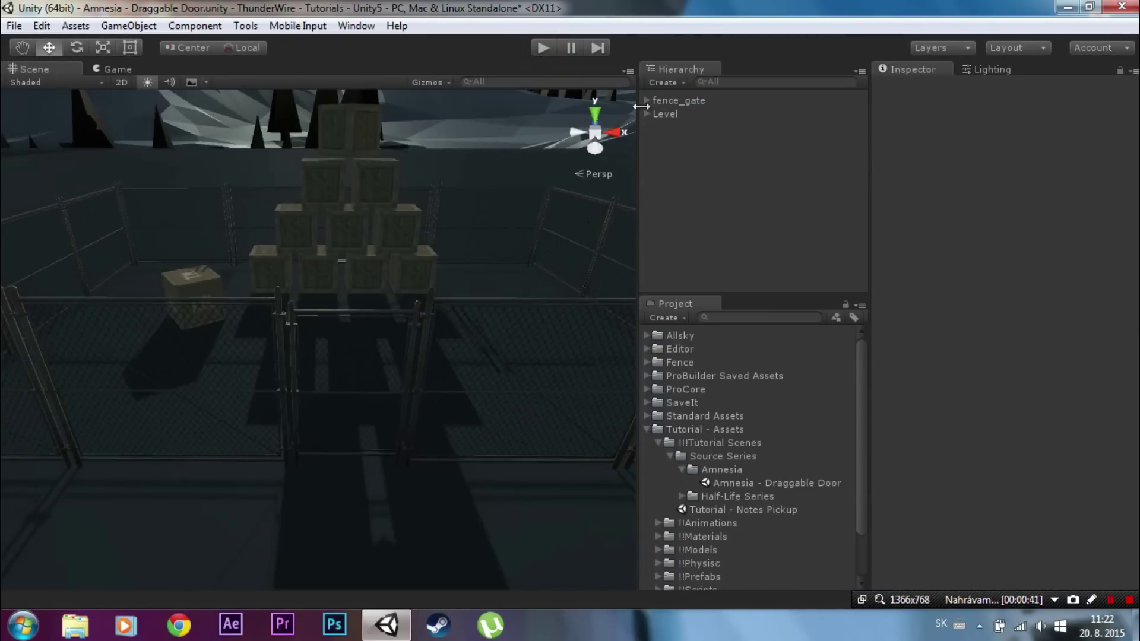
{"action": "left_click", "coordinate": [645, 100]}
{"action": "left_click", "coordinate": [683, 113]}
Remove the Hinge Joint and Rigidbody components from fence_gate_mesh
{"action": "left_click", "coordinate": [1121, 264]}
{"action": "left_click", "coordinate": [1102, 300]}
{"action": "left_click", "coordinate": [1131, 245]}
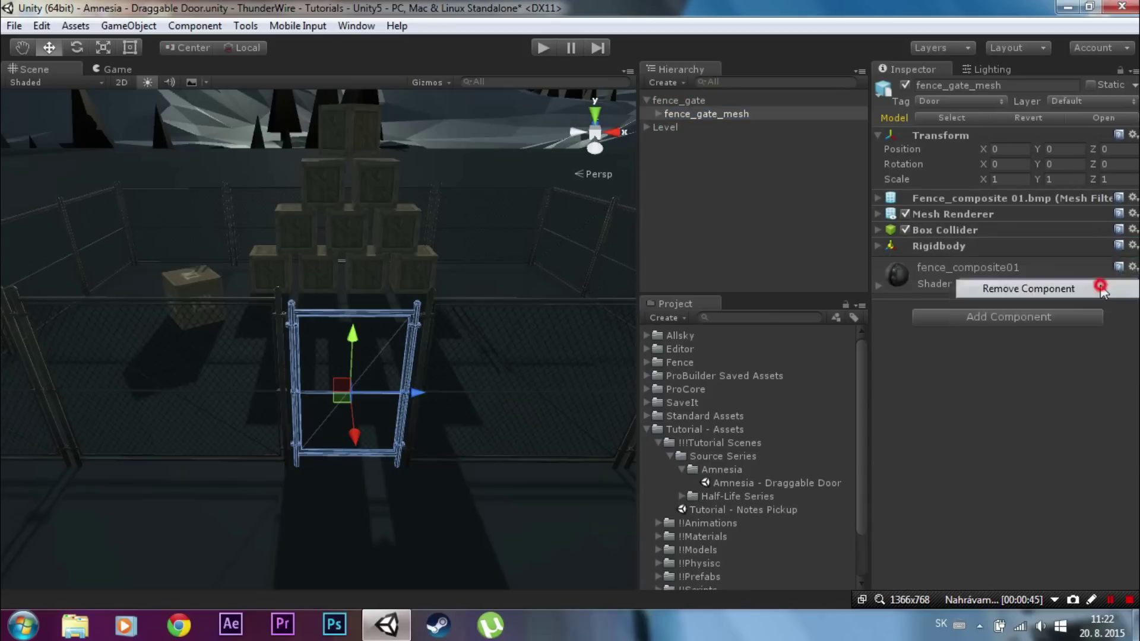
{"action": "left_click", "coordinate": [1102, 289]}
{"action": "left_click", "coordinate": [680, 205]}
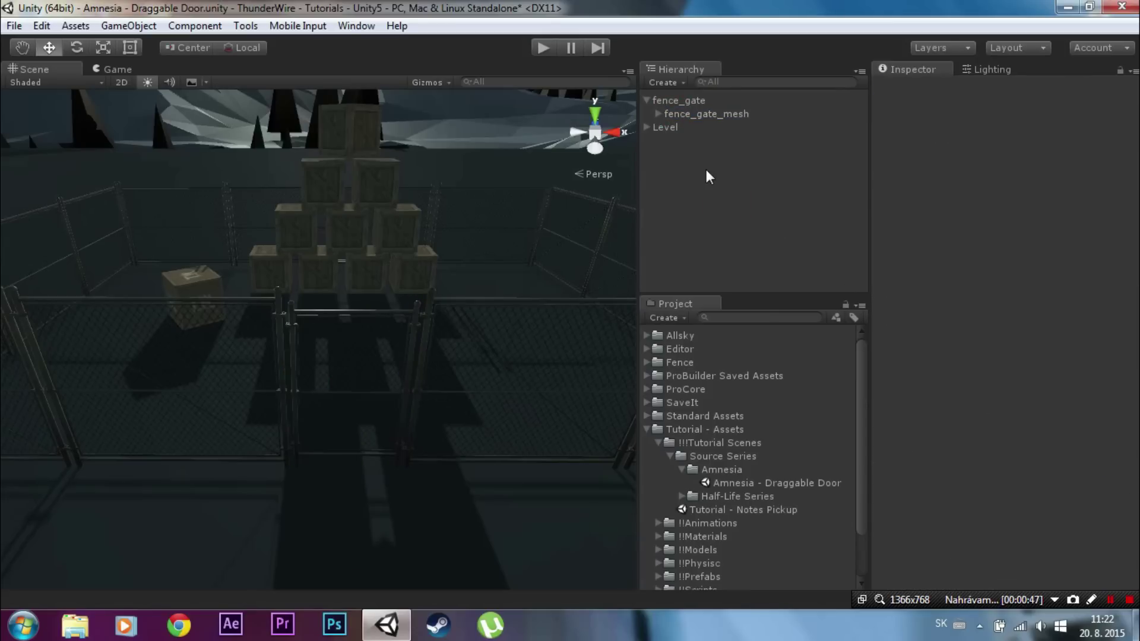
{"action": "left_click", "coordinate": [75, 26]}
{"action": "mouse_move", "coordinate": [254, 145]}
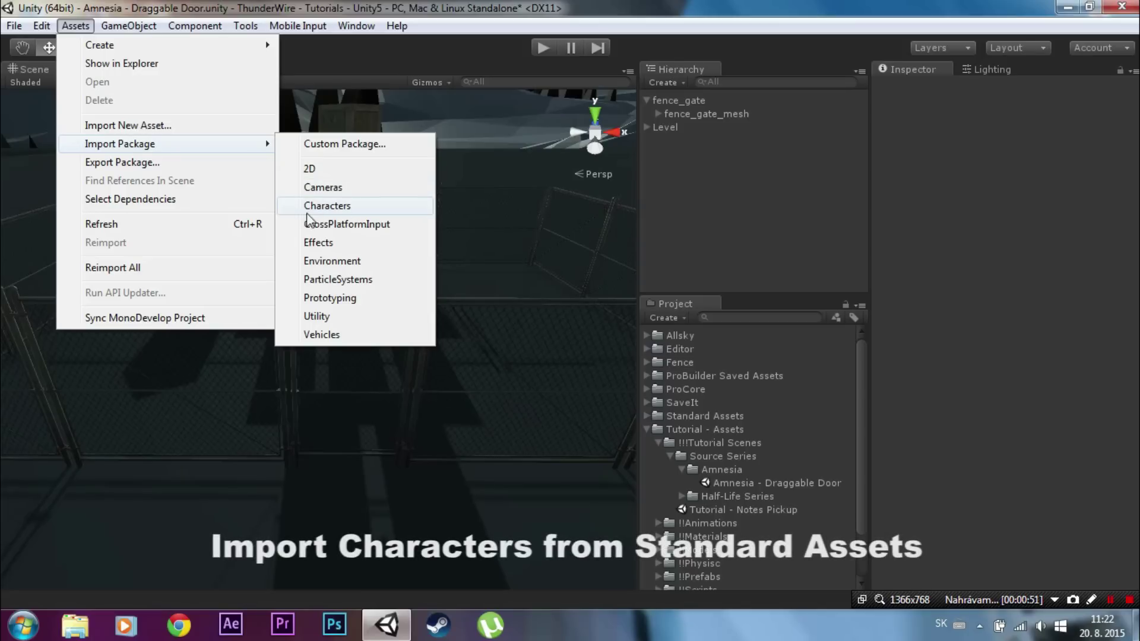
Drop the Standard Assets FirstPersonCharacter FPSController prefab into the scene
{"action": "left_click", "coordinate": [738, 222]}
{"action": "left_click", "coordinate": [658, 443]}
{"action": "left_click", "coordinate": [646, 429]}
{"action": "left_click", "coordinate": [646, 416]}
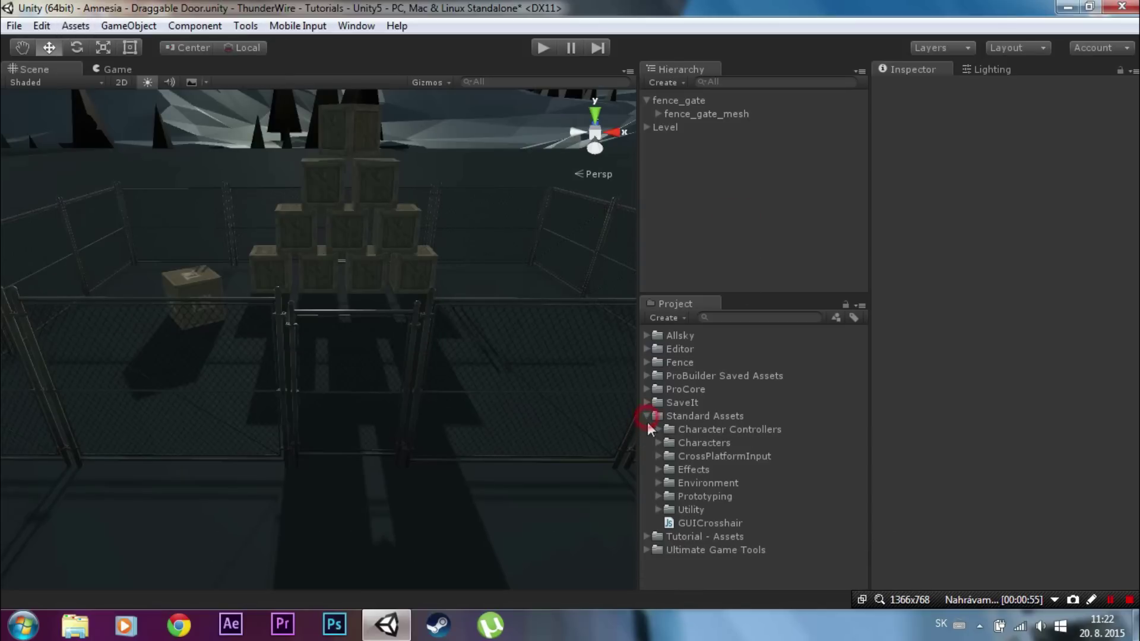
{"action": "left_click", "coordinate": [657, 443]}
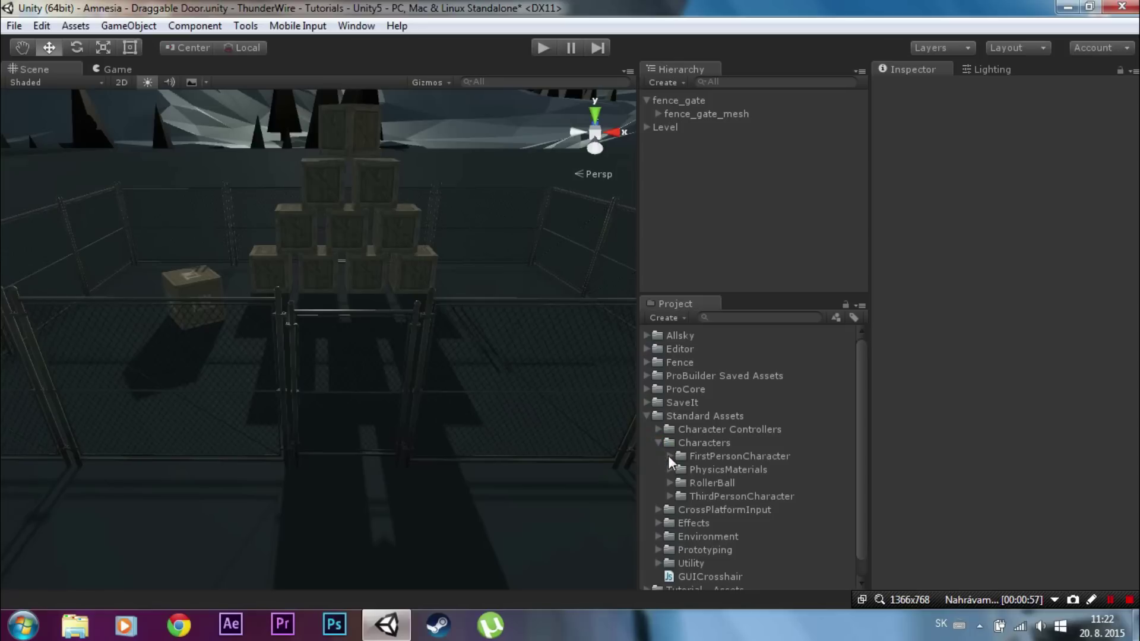
{"action": "left_click", "coordinate": [669, 457]}
{"action": "left_click", "coordinate": [681, 483]}
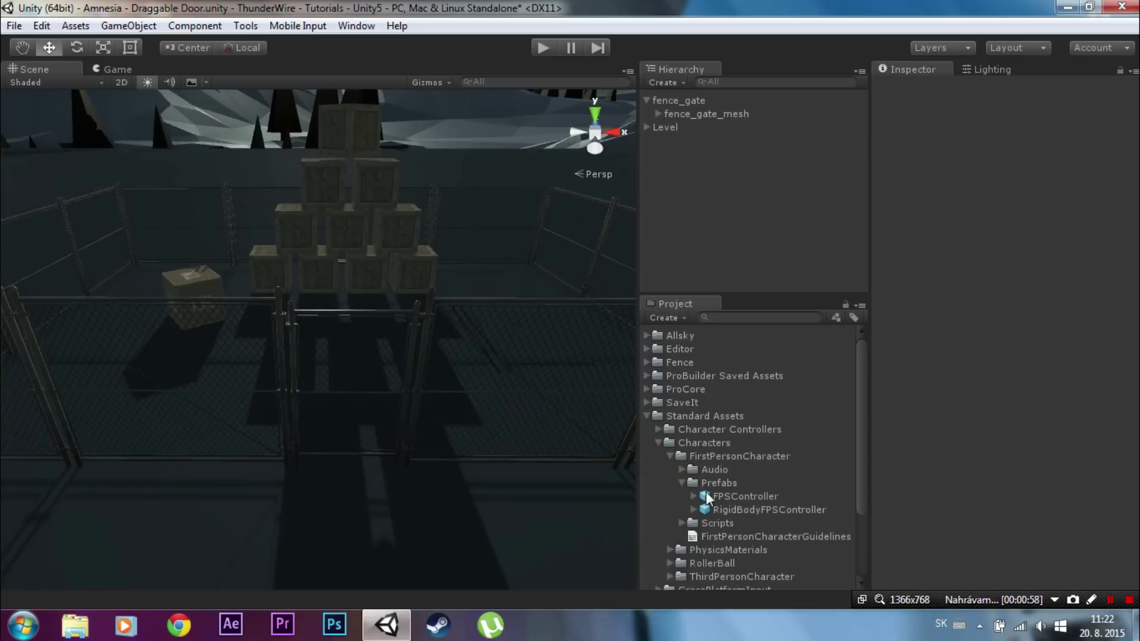
{"action": "left_click", "coordinate": [744, 497]}
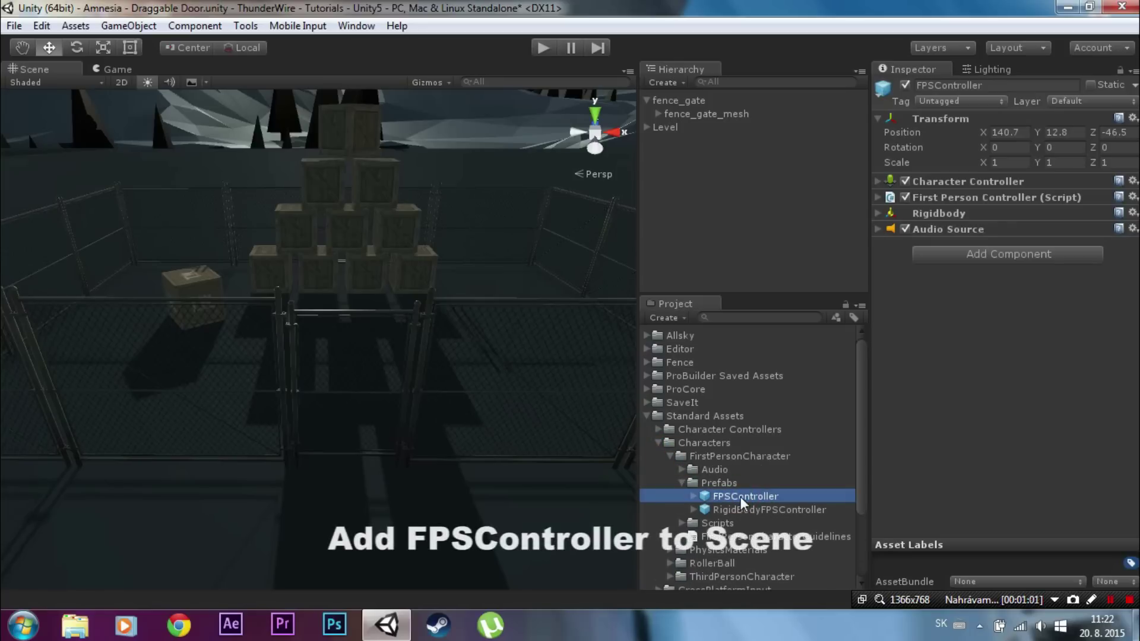
{"action": "left_click_drag", "start_coordinate": [488, 551], "coordinate": [368, 564]}
Move the FPSController beside the fence, around X 45.763, Y -2.37, Z 8.17
{"action": "mouse_move", "coordinate": [368, 564]}
{"action": "middle_mouse_down"}
{"action": "mouse_move", "coordinate": [343, 348]}
{"action": "mouse_move", "coordinate": [330, 374]}
{"action": "middle_mouse_up"}
{"action": "left_click_drag", "start_coordinate": [130, 385], "coordinate": [273, 355]}
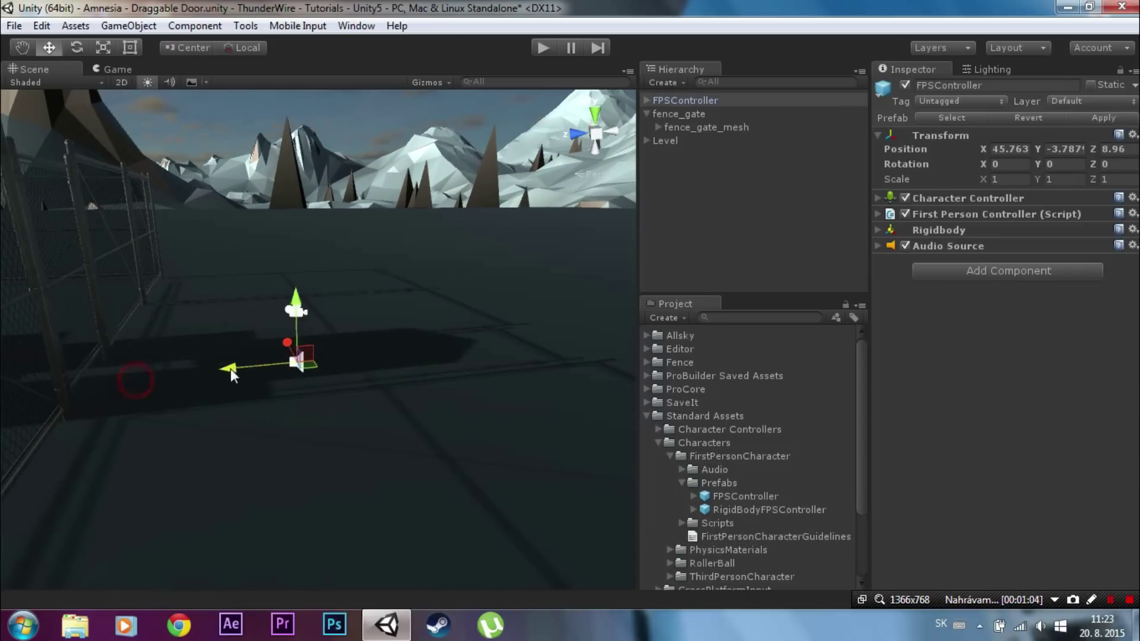
{"action": "mouse_move", "coordinate": [339, 299]}
{"action": "left_mouse_down"}
{"action": "mouse_move", "coordinate": [355, 192]}
{"action": "mouse_move", "coordinate": [382, 265]}
{"action": "left_mouse_up"}
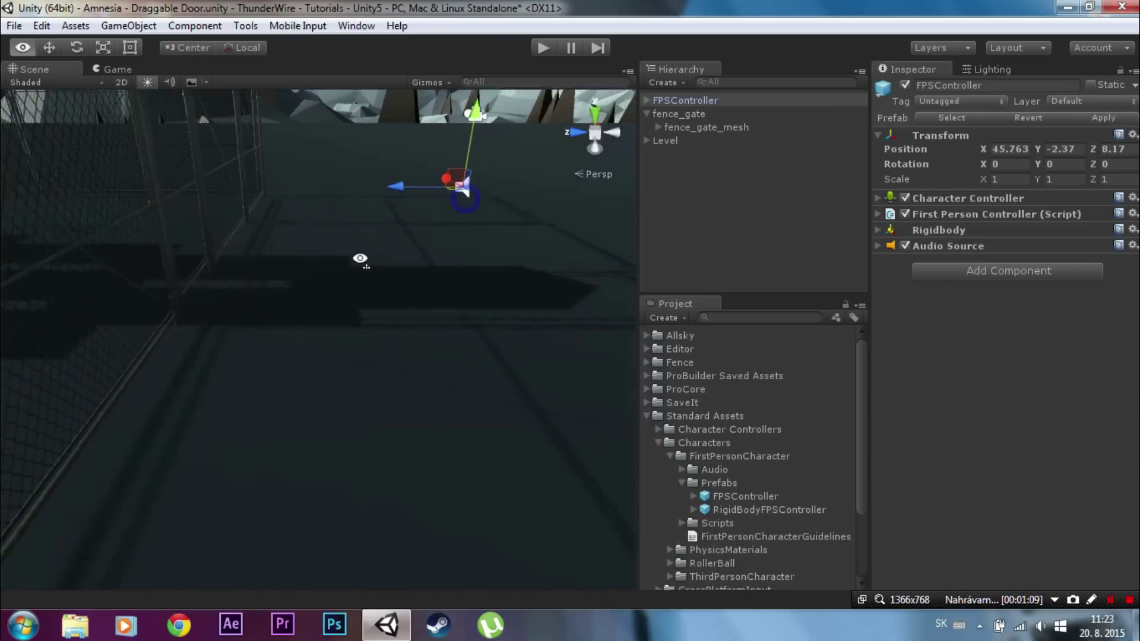
Attach the DragRigidbodyV2 script from !!Scripts/Half-Life to the FPSController
{"action": "scroll", "coordinate": [382, 272], "scroll_direction": "up", "scroll_amount": 2}
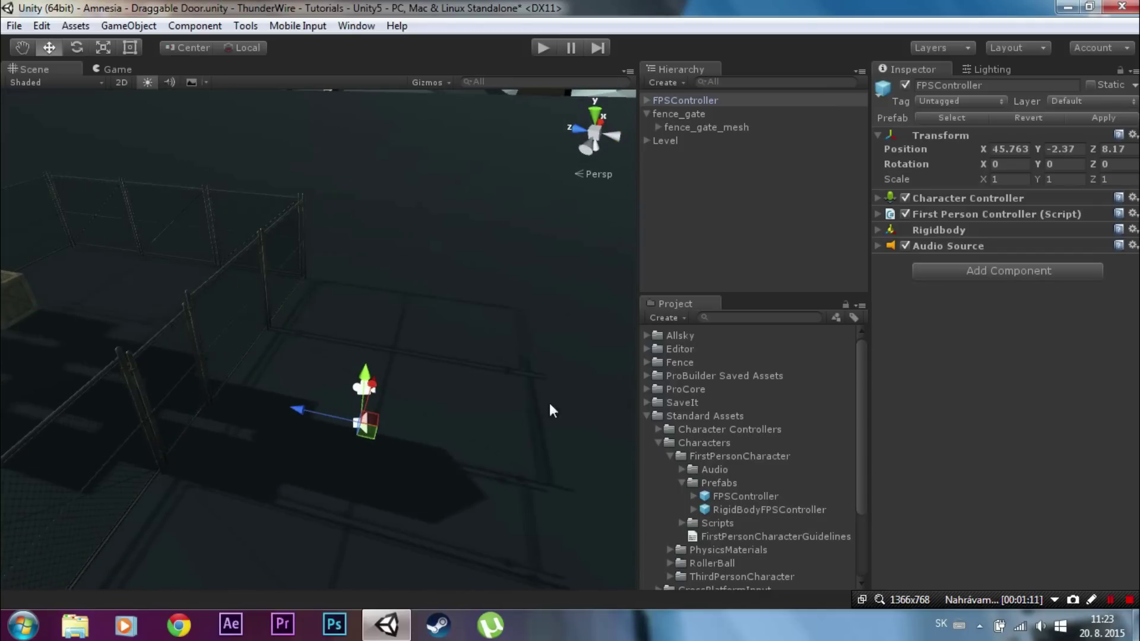
{"action": "left_click", "coordinate": [658, 443]}
{"action": "left_click", "coordinate": [647, 417]}
{"action": "left_click", "coordinate": [647, 429]}
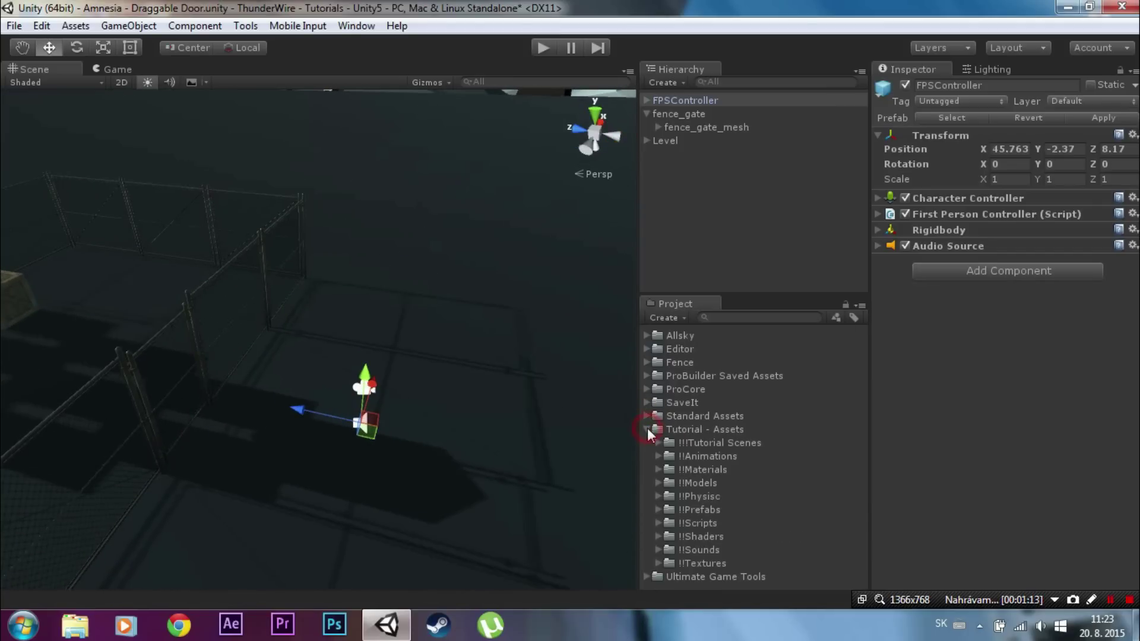
{"action": "left_click", "coordinate": [657, 523]}
{"action": "scroll", "coordinate": [657, 523], "scroll_direction": "down", "scroll_amount": 1}
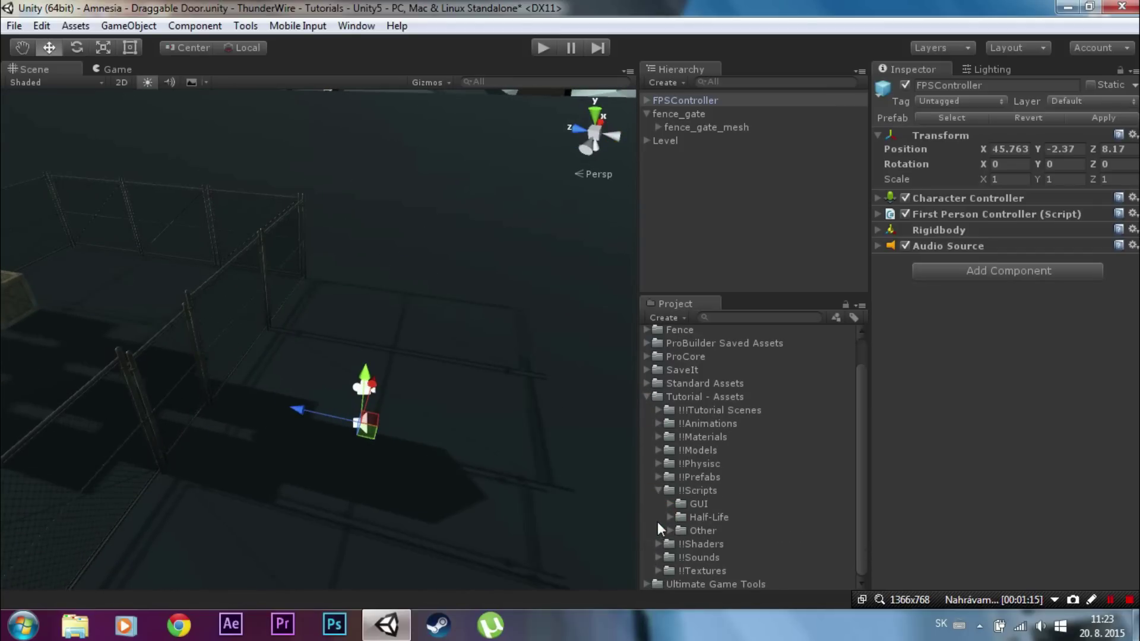
{"action": "left_click", "coordinate": [668, 519]}
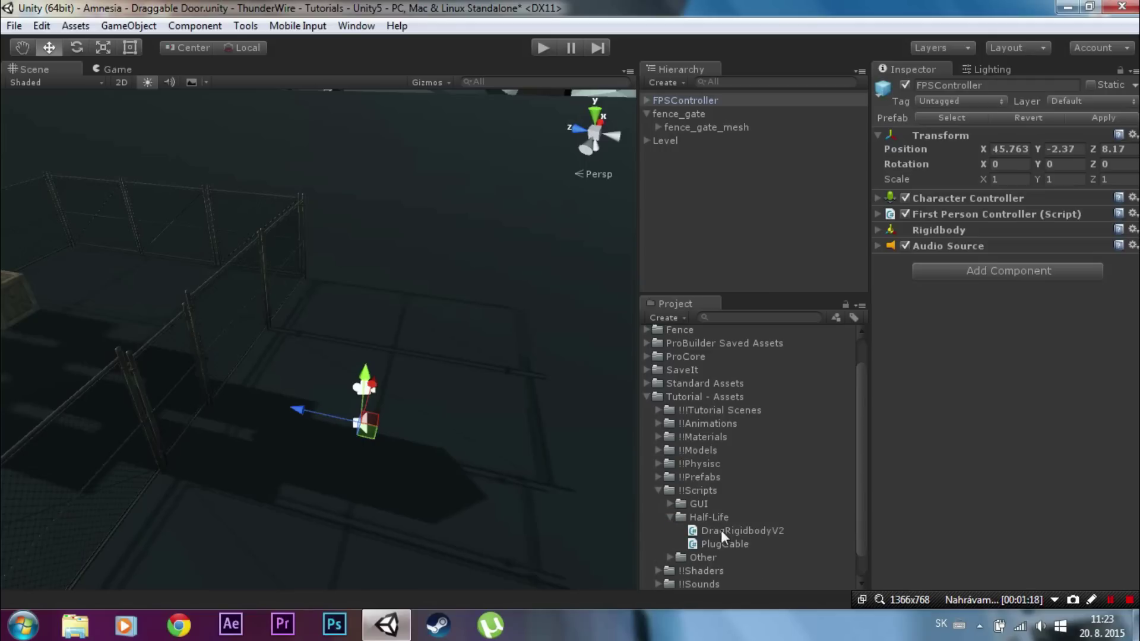
{"action": "left_click_drag", "start_coordinate": [704, 531], "coordinate": [1005, 465]}
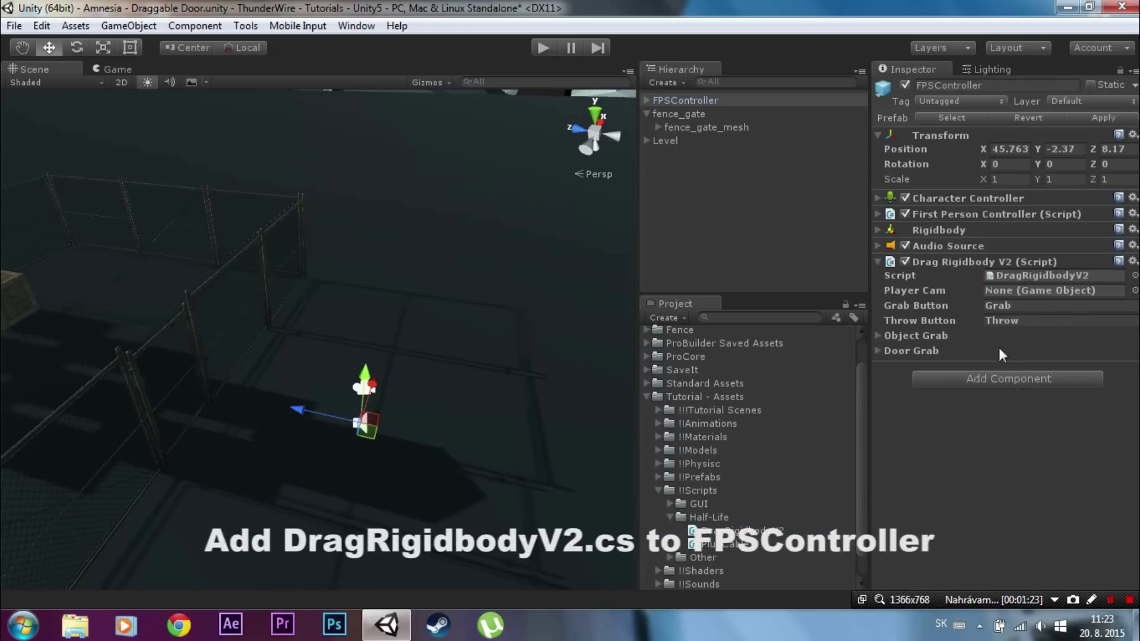
Add the CrosshairGUI script to the FirstPersonCharacter camera
{"action": "left_click", "coordinate": [646, 100]}
{"action": "left_click", "coordinate": [682, 112]}
{"action": "left_click", "coordinate": [669, 507]}
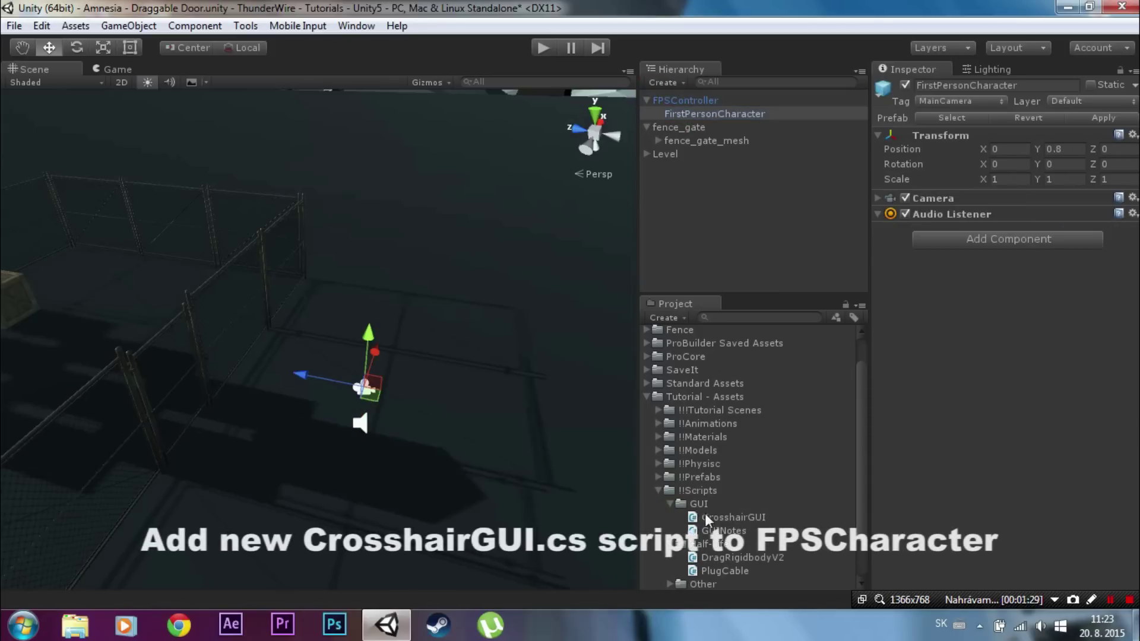
{"action": "left_click_drag", "start_coordinate": [722, 516], "coordinate": [1035, 349]}
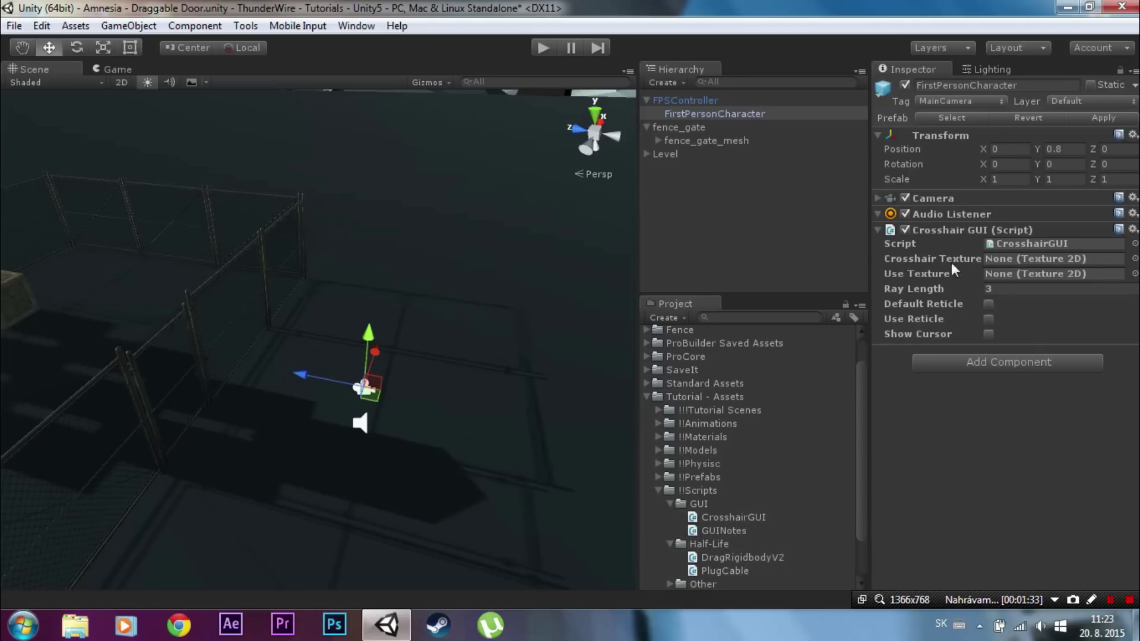
Assign Reticle1 and PickUpHand textures, enable Default Reticle, and make FirstPersonCharacter the Player Cam
{"action": "scroll", "coordinate": [728, 521], "scroll_direction": "down", "scroll_amount": 2}
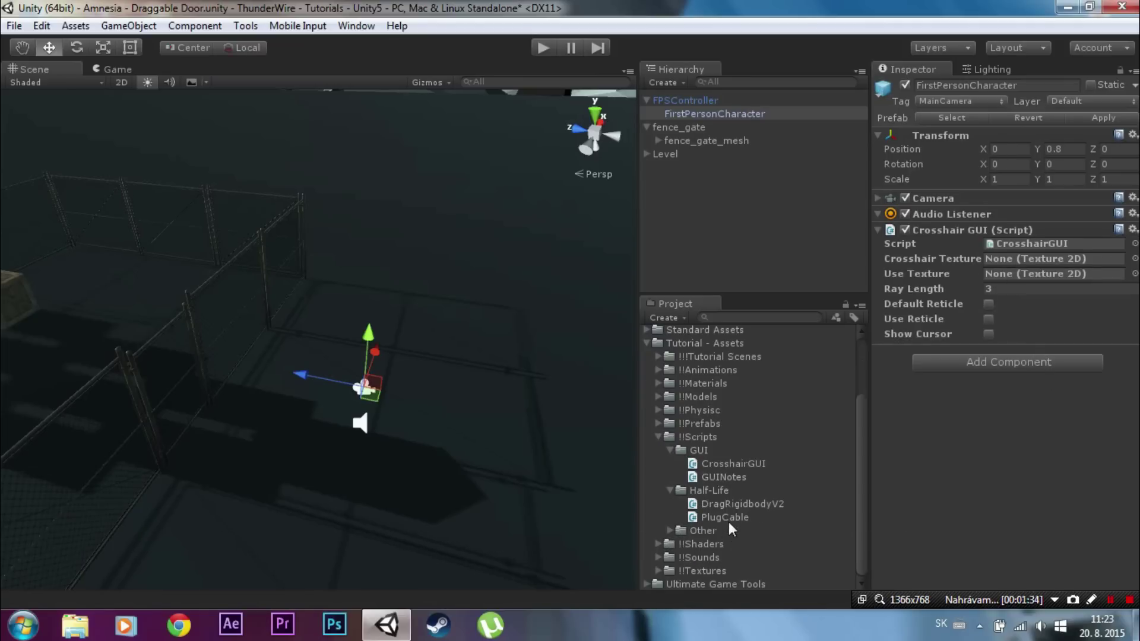
{"action": "left_click", "coordinate": [658, 570]}
{"action": "left_click", "coordinate": [670, 490]}
{"action": "left_click", "coordinate": [682, 503]}
{"action": "left_click_drag", "start_coordinate": [724, 544], "coordinate": [1009, 260]}
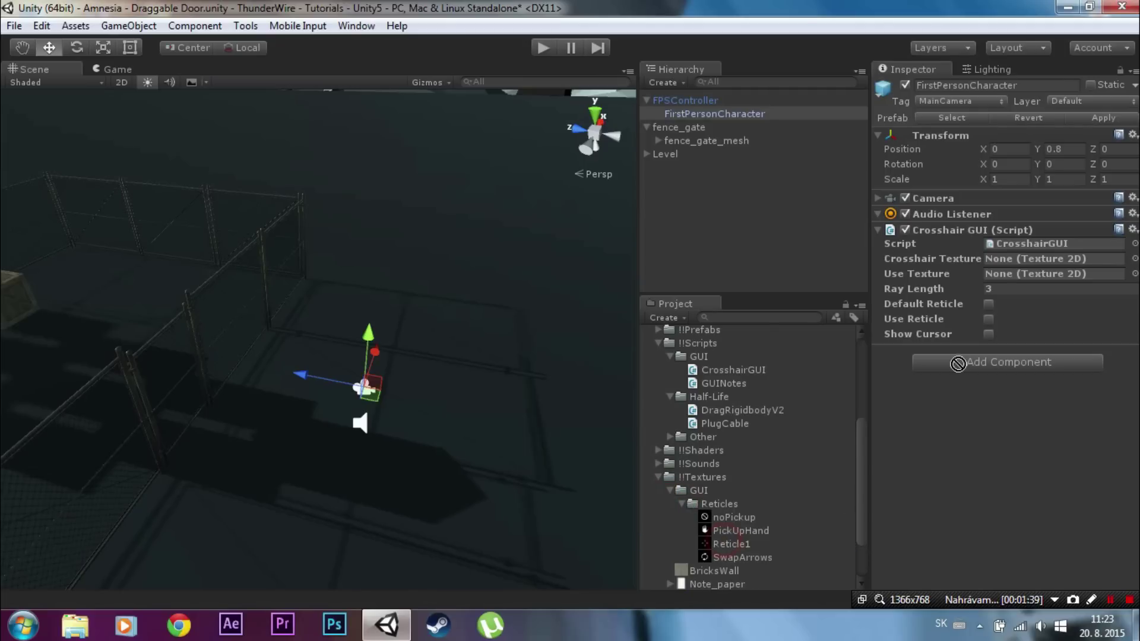
{"action": "left_click_drag", "start_coordinate": [736, 532], "coordinate": [1002, 273]}
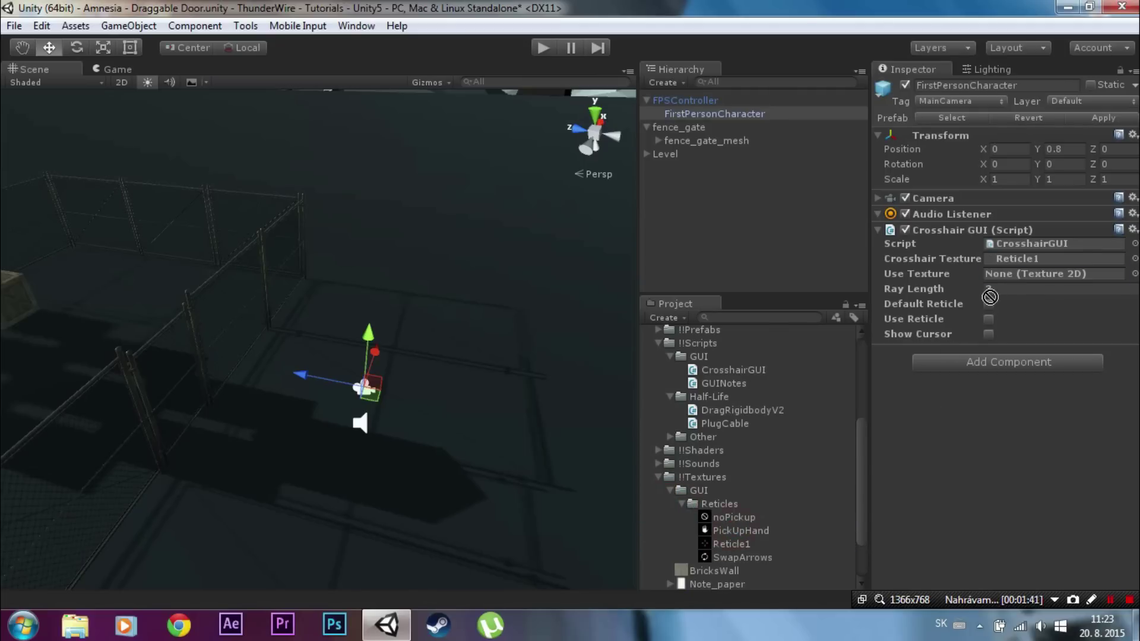
{"action": "left_click", "coordinate": [988, 305]}
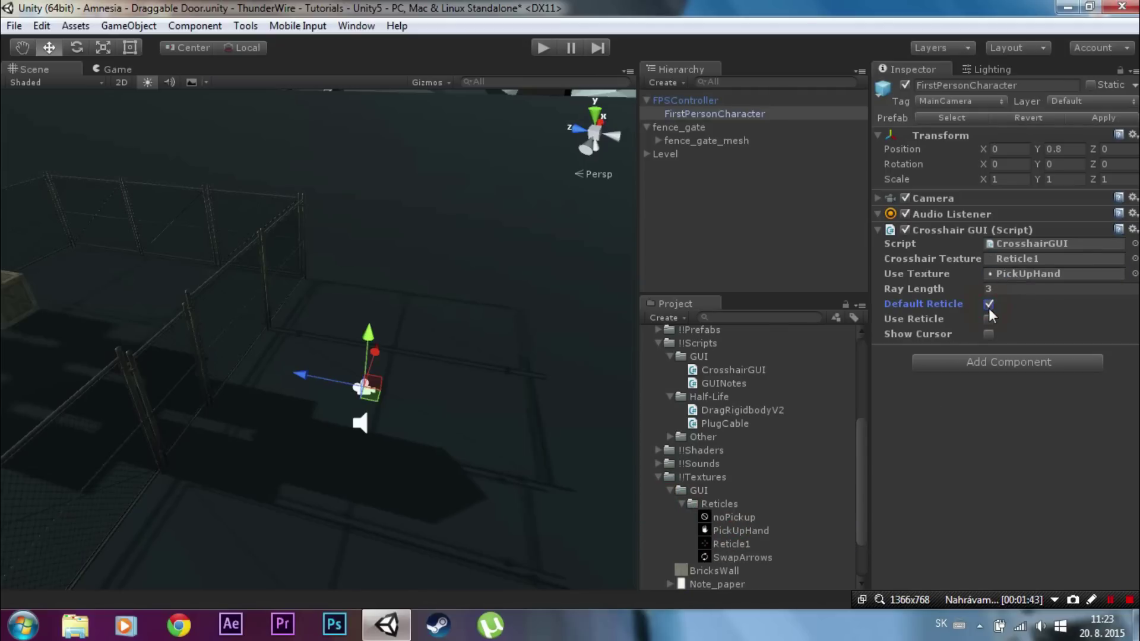
{"action": "left_click", "coordinate": [706, 99]}
{"action": "left_click_drag", "start_coordinate": [706, 112], "coordinate": [991, 292]}
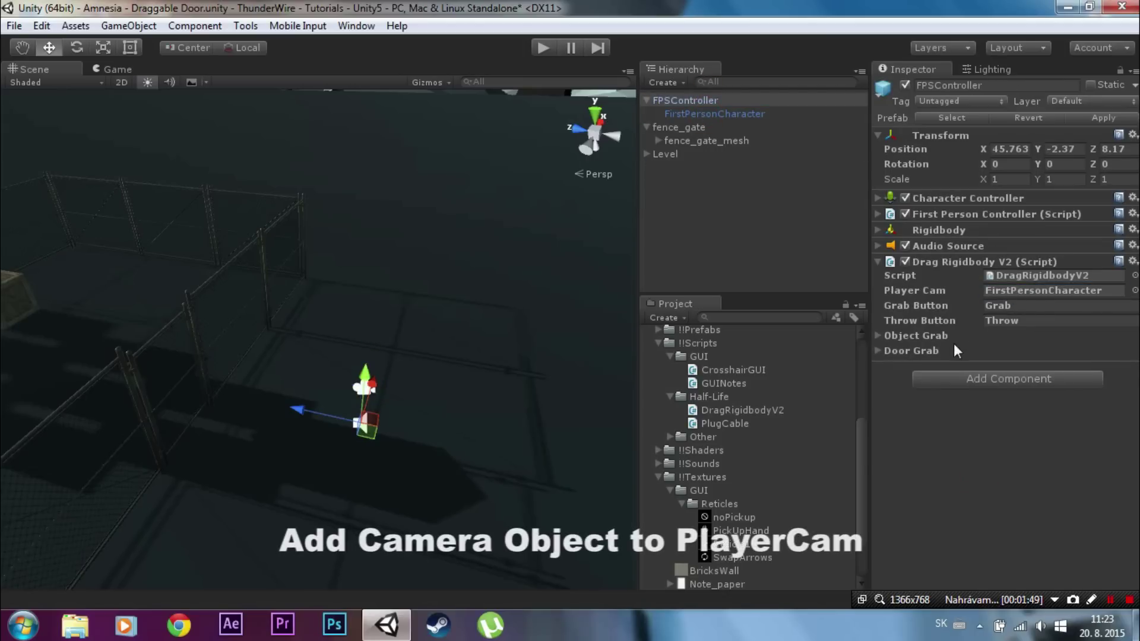
Expand Object Grab and Door Grab to check the Interact and Door tags
{"action": "left_click", "coordinate": [878, 335]}
{"action": "left_click", "coordinate": [882, 425]}
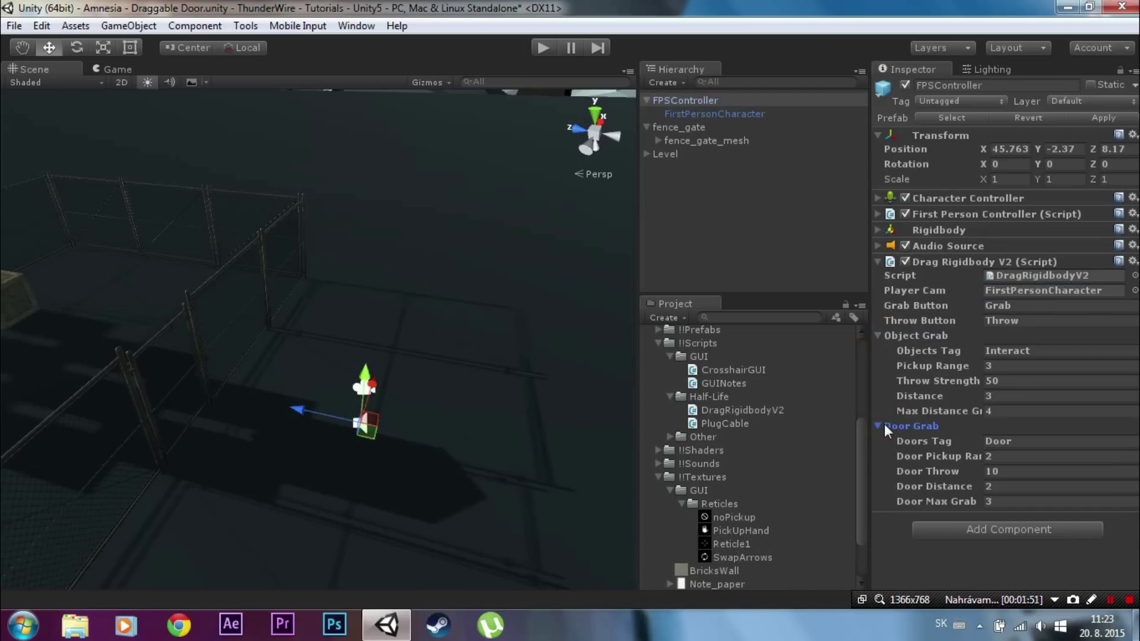
{"action": "left_click", "coordinate": [1041, 355]}
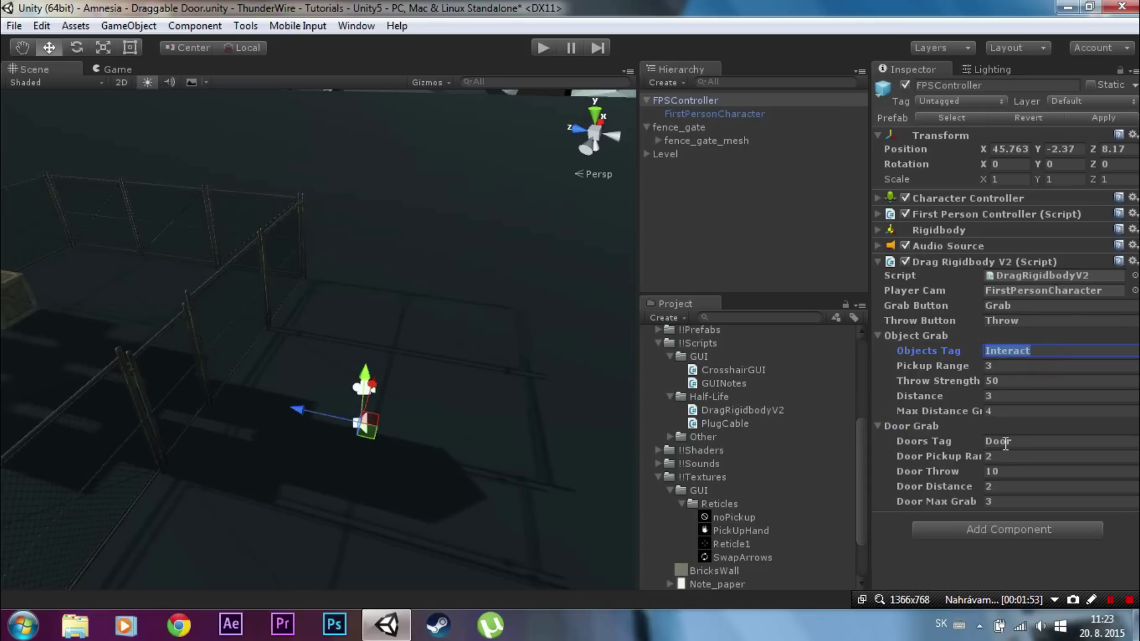
{"action": "left_click", "coordinate": [1009, 442]}
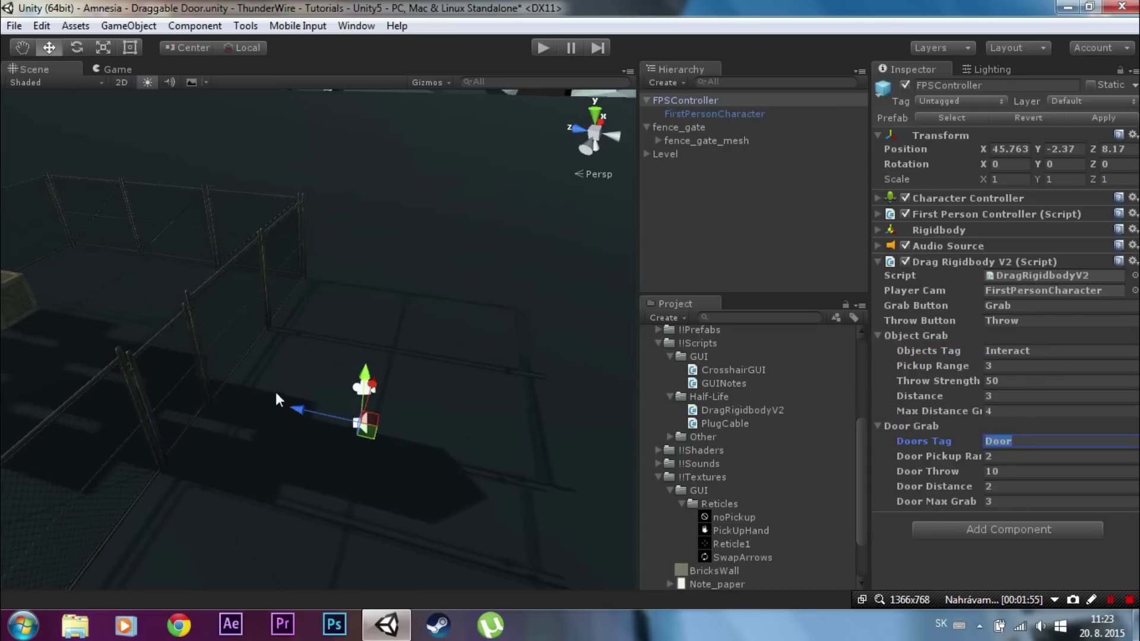
Select fence_gate_mesh and set its tag to Door
{"action": "right_click_drag", "start_coordinate": [394, 336], "coordinate": [86, 318]}
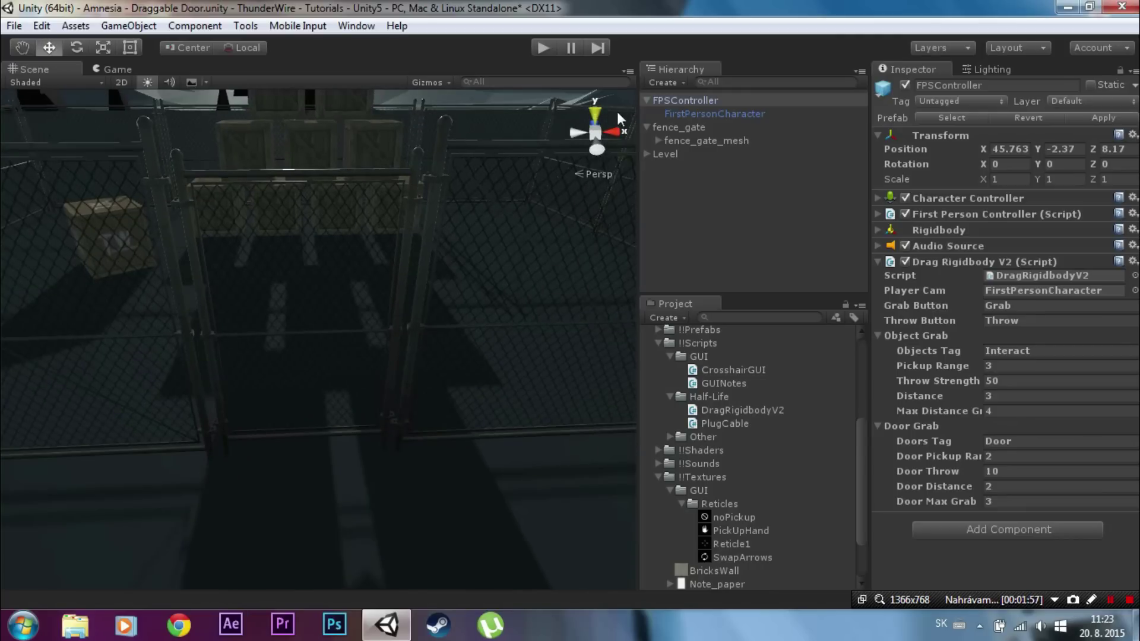
{"action": "left_click", "coordinate": [652, 98]}
{"action": "left_click", "coordinate": [647, 101]}
{"action": "left_click", "coordinate": [682, 127]}
{"action": "left_click", "coordinate": [934, 102]}
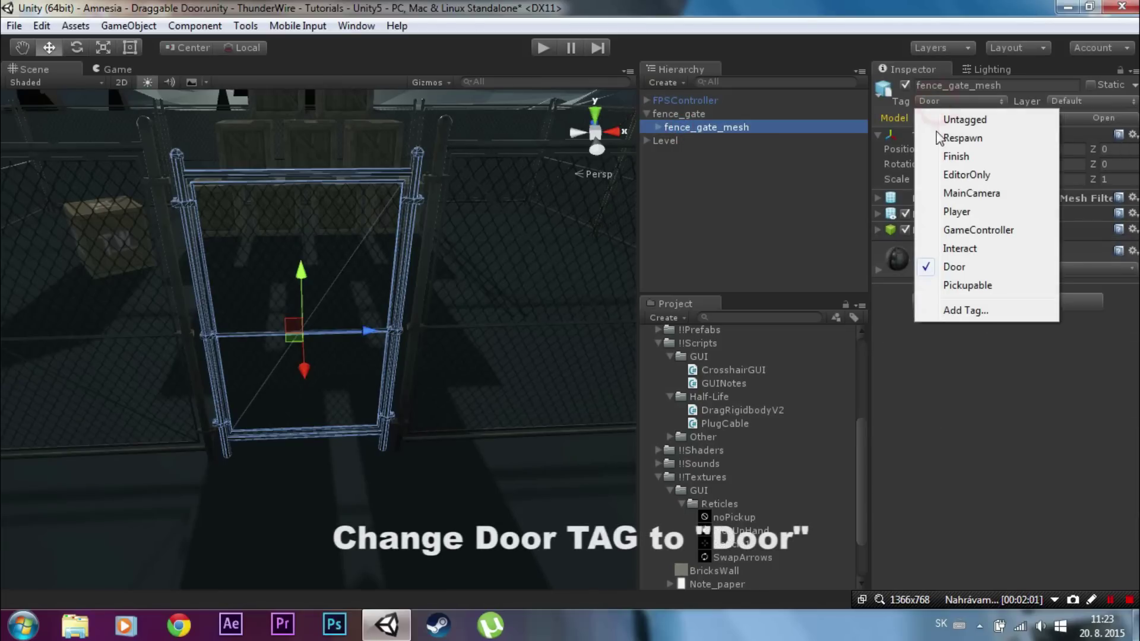
{"action": "left_click", "coordinate": [954, 268]}
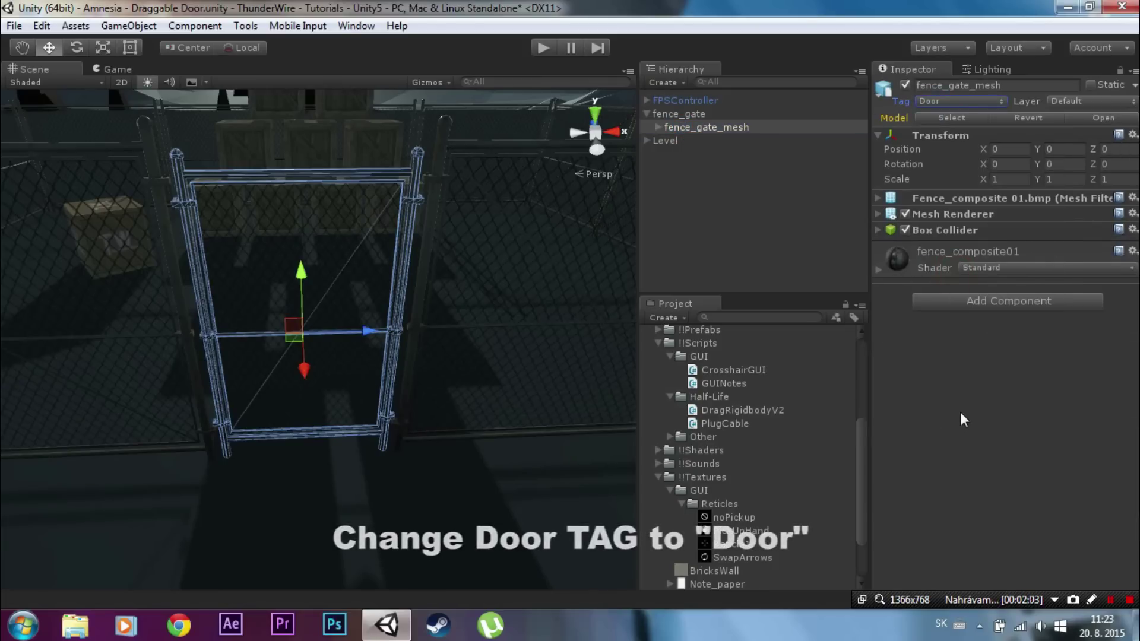
{"action": "left_click", "coordinate": [968, 304]}
Add a Hinge Joint to fence_gate_mesh and frame the gate in view
{"action": "type", "text": "hing"}
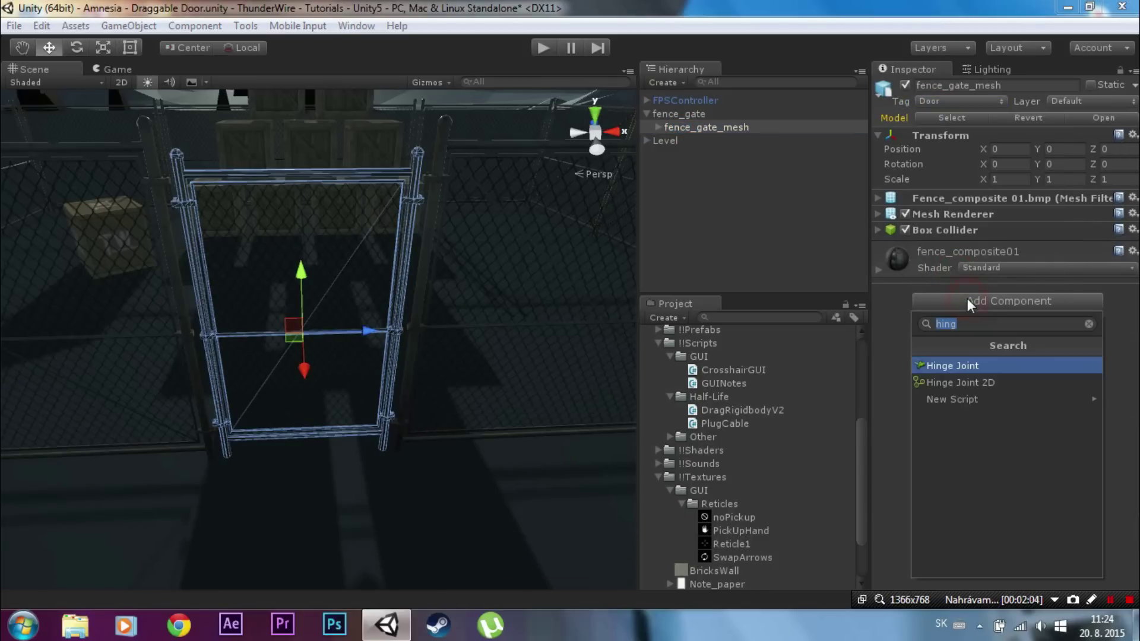
{"action": "left_click", "coordinate": [940, 326]}
{"action": "left_click_drag", "start_coordinate": [945, 326], "coordinate": [941, 369]}
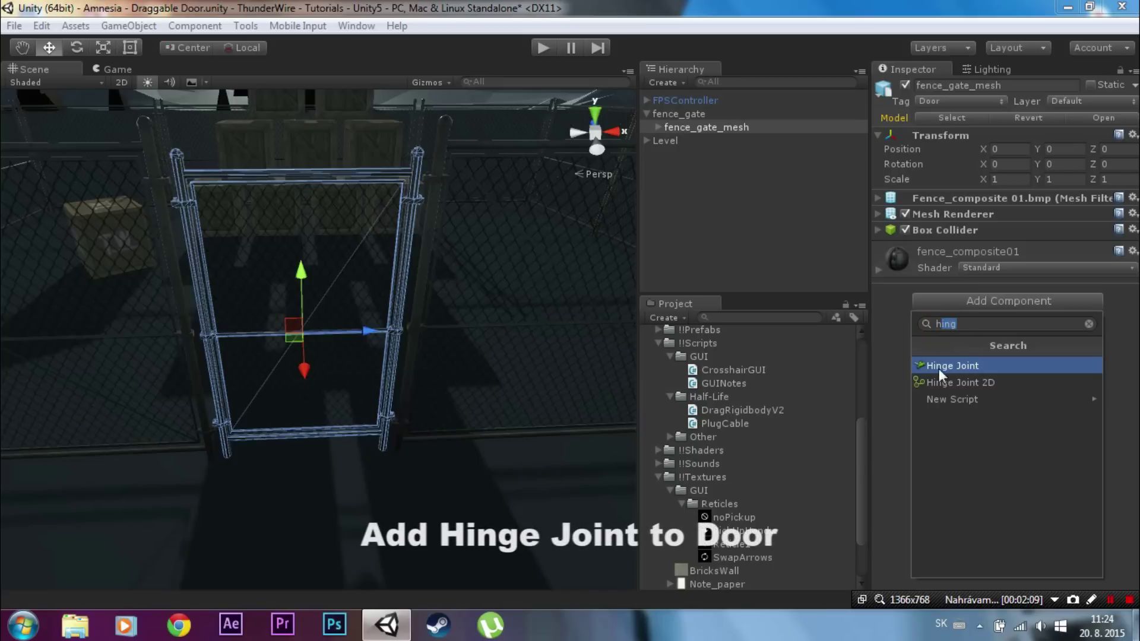
{"action": "left_click", "coordinate": [965, 375]}
{"action": "scroll", "coordinate": [361, 158], "scroll_direction": "down", "scroll_amount": 5}
{"action": "middle_click_drag", "start_coordinate": [361, 158], "coordinate": [372, 215]}
{"action": "key", "text": "f"}
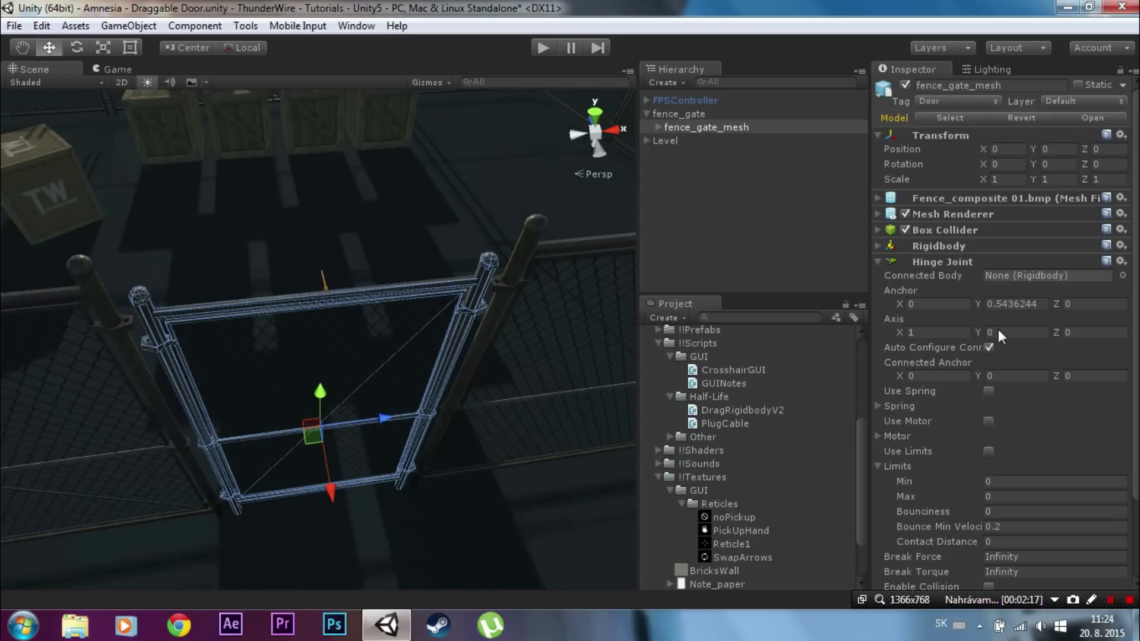
Set the hinge anchor to 0, 0, -0.4 and the axis to 0, 1, 0
{"action": "left_click", "coordinate": [1009, 301]}
{"action": "left_click", "coordinate": [943, 333]}
{"action": "left_click", "coordinate": [1003, 336]}
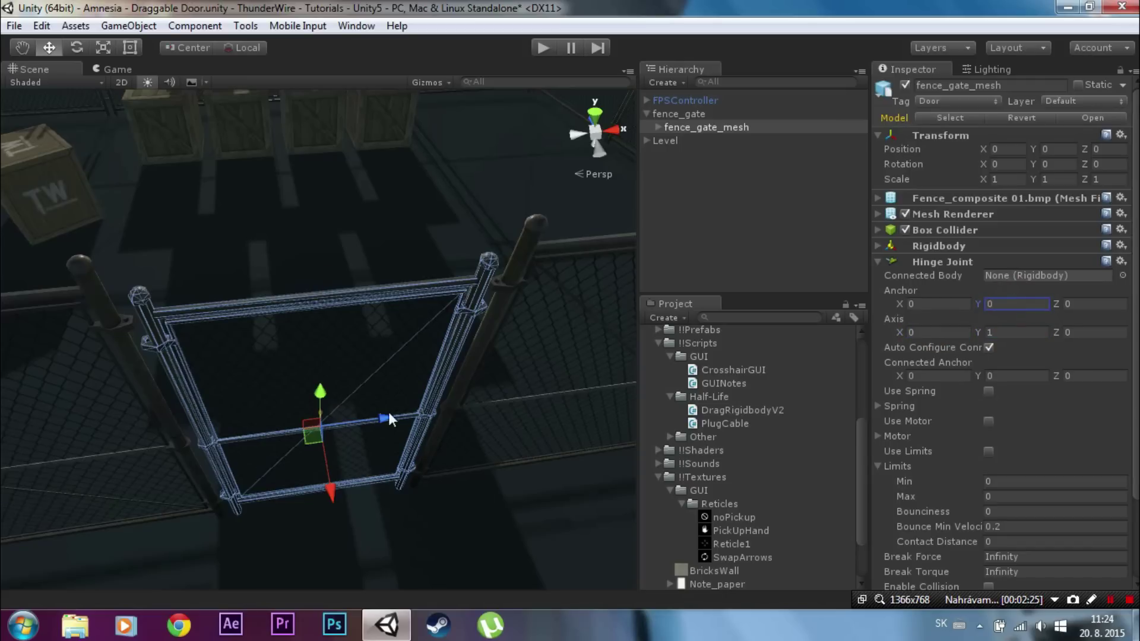
{"action": "key", "text": "f"}
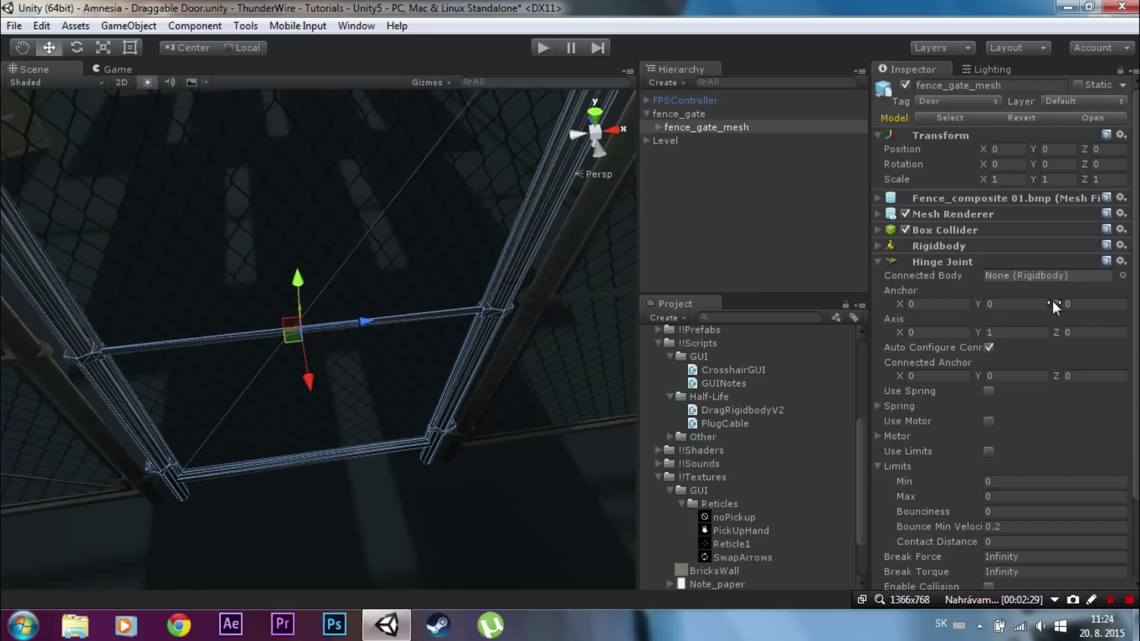
{"action": "left_click", "coordinate": [1085, 301]}
{"action": "type", "text": ".4"}
{"action": "type", "text": "-"}
{"action": "scroll", "coordinate": [89, 323], "scroll_direction": "down", "scroll_amount": 8}
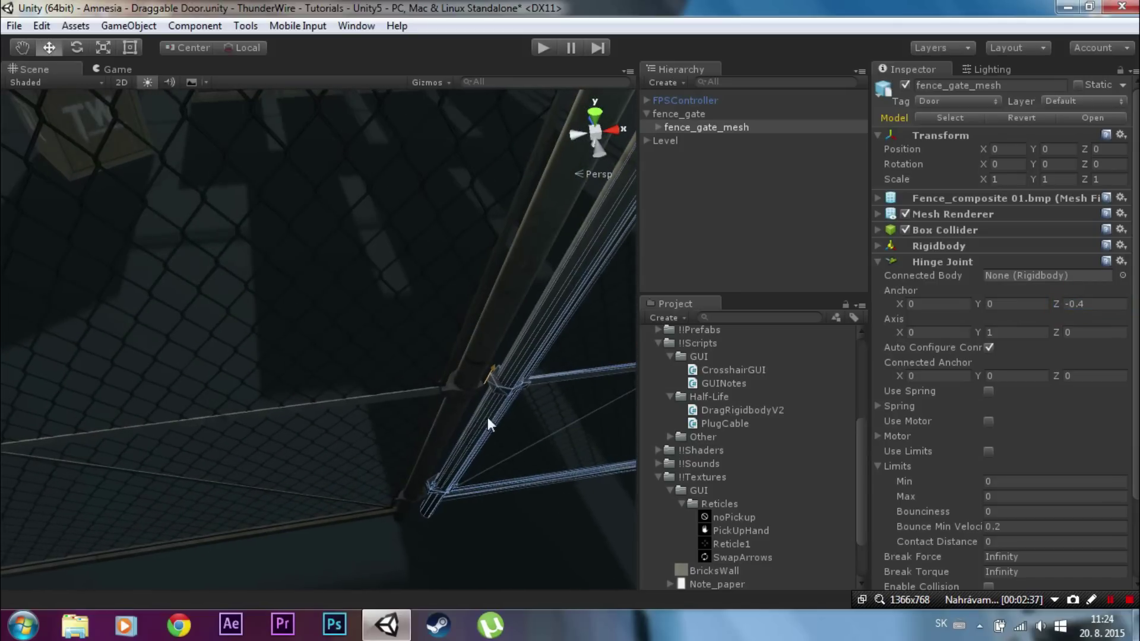
{"action": "middle_click_drag", "start_coordinate": [500, 365], "coordinate": [275, 351]}
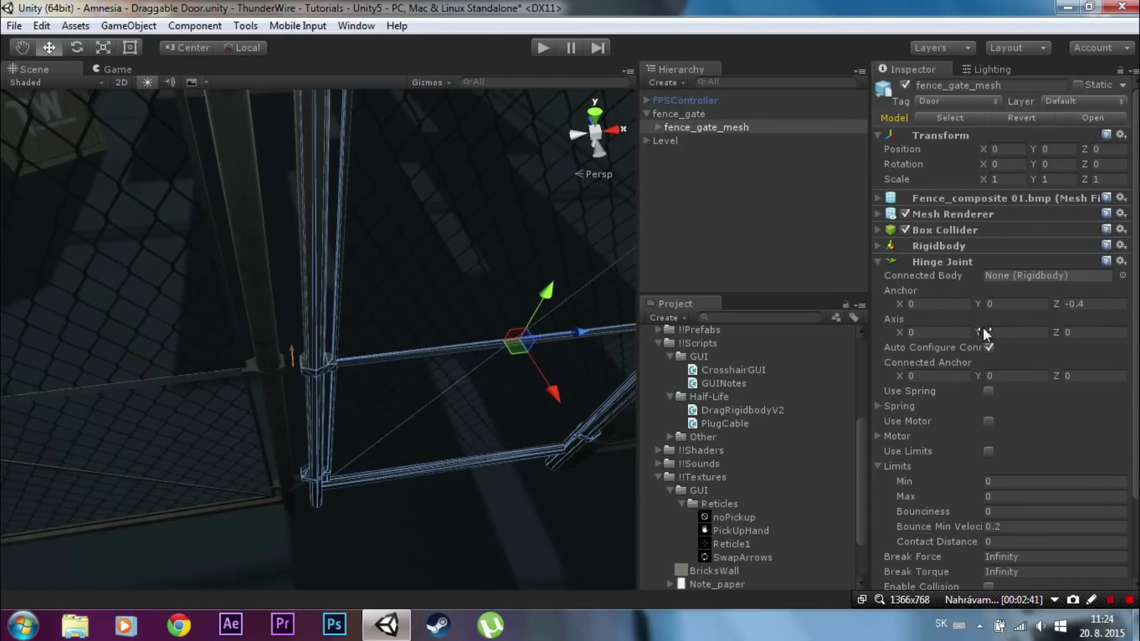
{"action": "scroll", "coordinate": [968, 333], "scroll_direction": "down", "scroll_amount": 3}
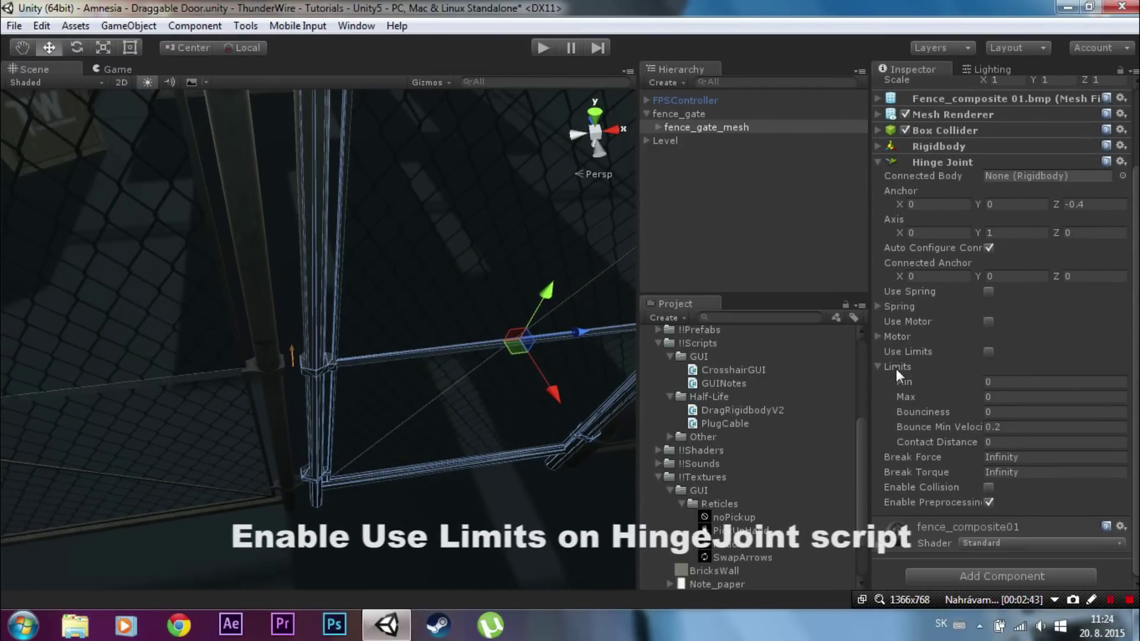
Turn on Use Limits for the Hinge Joint with Min -90 and Max 1
{"action": "left_click", "coordinate": [987, 351]}
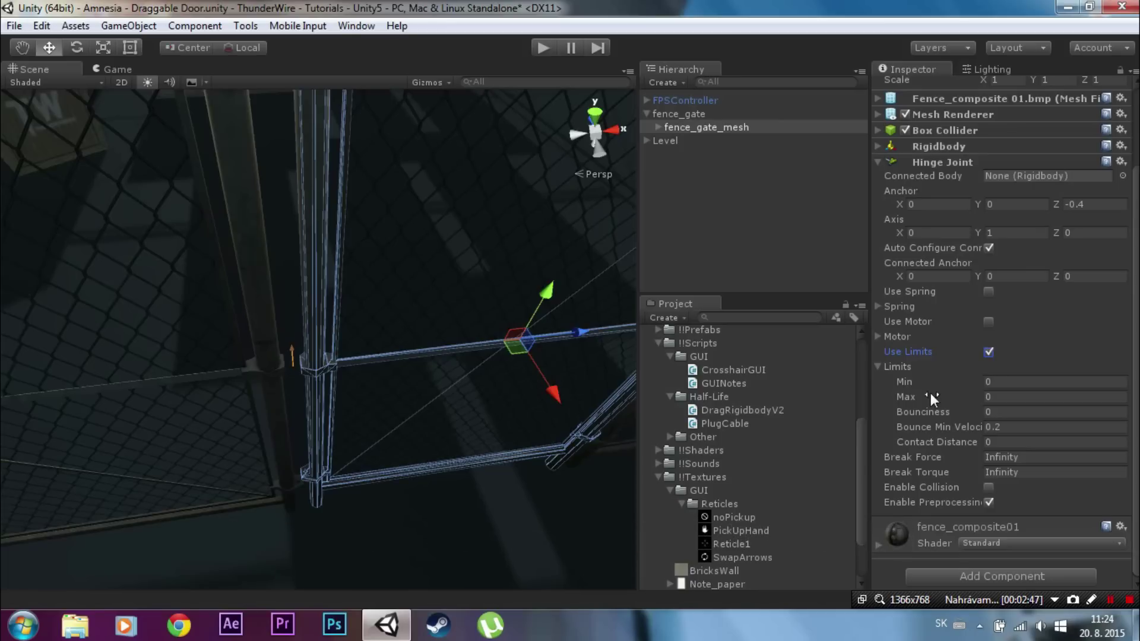
{"action": "left_click", "coordinate": [992, 381]}
{"action": "type", "text": "-90"}
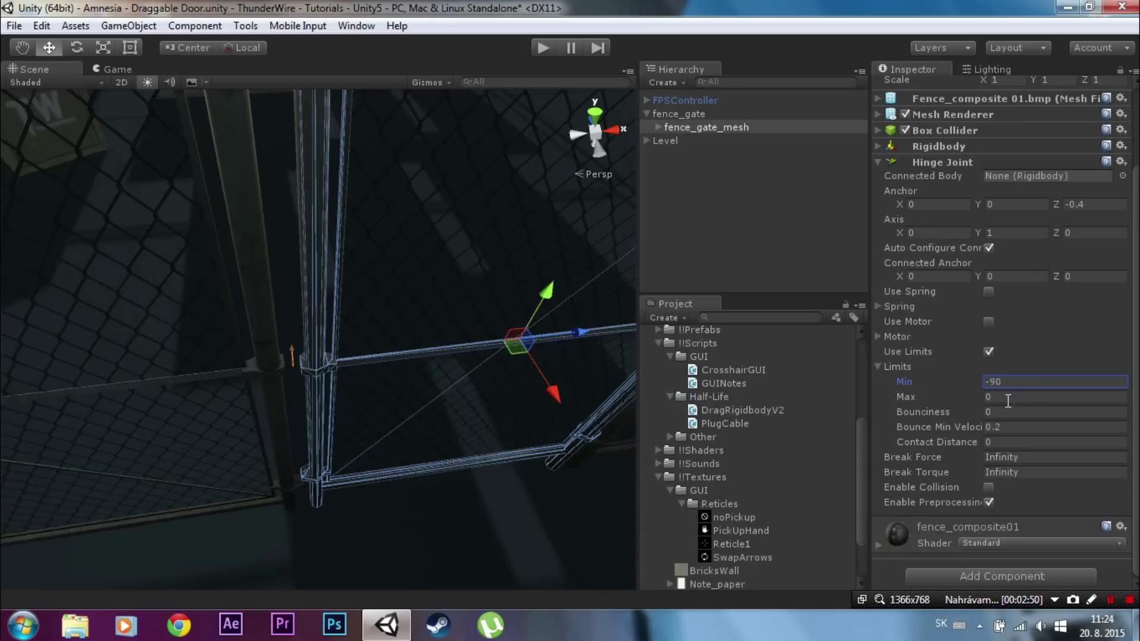
{"action": "left_click", "coordinate": [1008, 398]}
{"action": "type", "text": "1"}
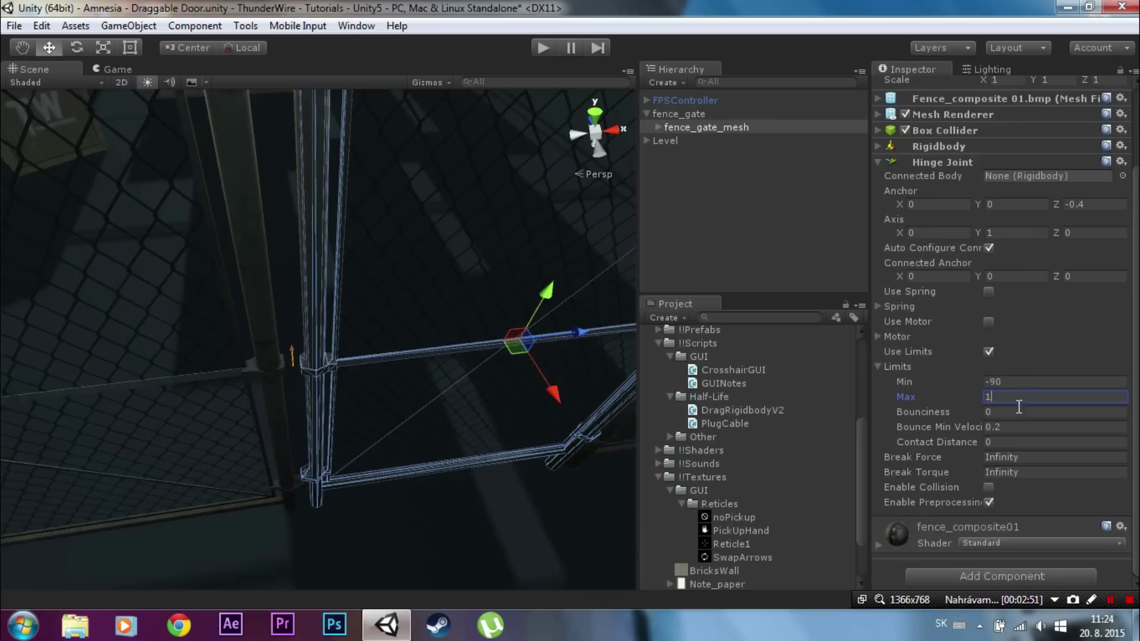
{"action": "scroll", "coordinate": [740, 437], "scroll_direction": "down", "scroll_amount": 2}
{"action": "left_click_drag", "start_coordinate": [629, 403], "coordinate": [383, 343], "text": "alt"}
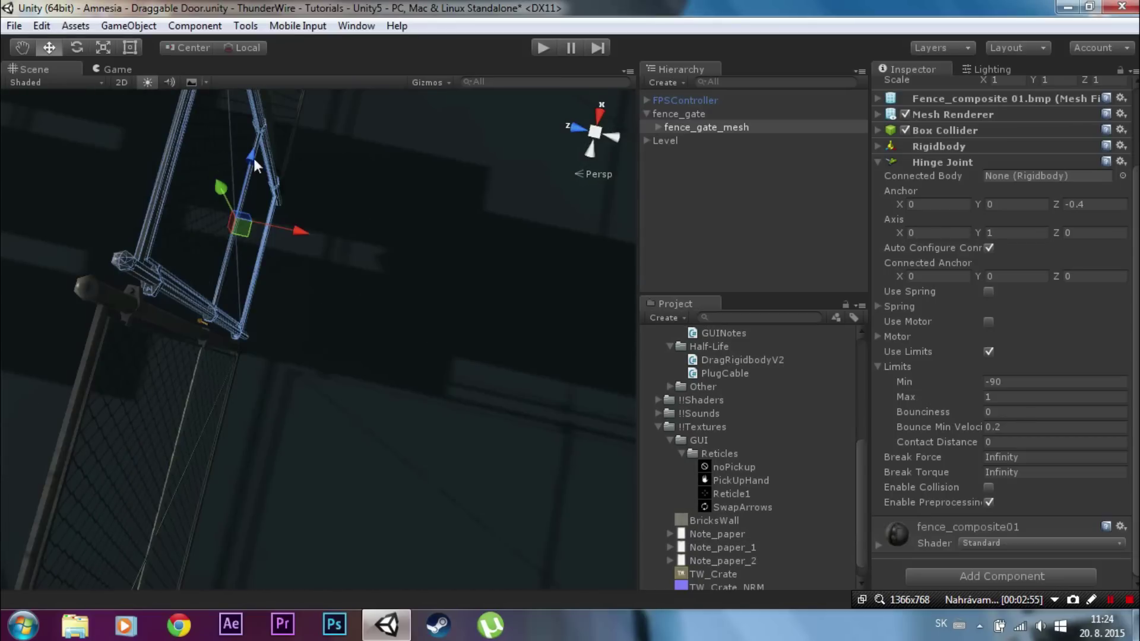
{"action": "mouse_move", "coordinate": [62, 238]}
{"action": "left_mouse_down", "text": "alt"}
{"action": "mouse_move", "coordinate": [360, 358]}
{"action": "mouse_move", "coordinate": [356, 308]}
{"action": "left_mouse_up", "text": "alt"}
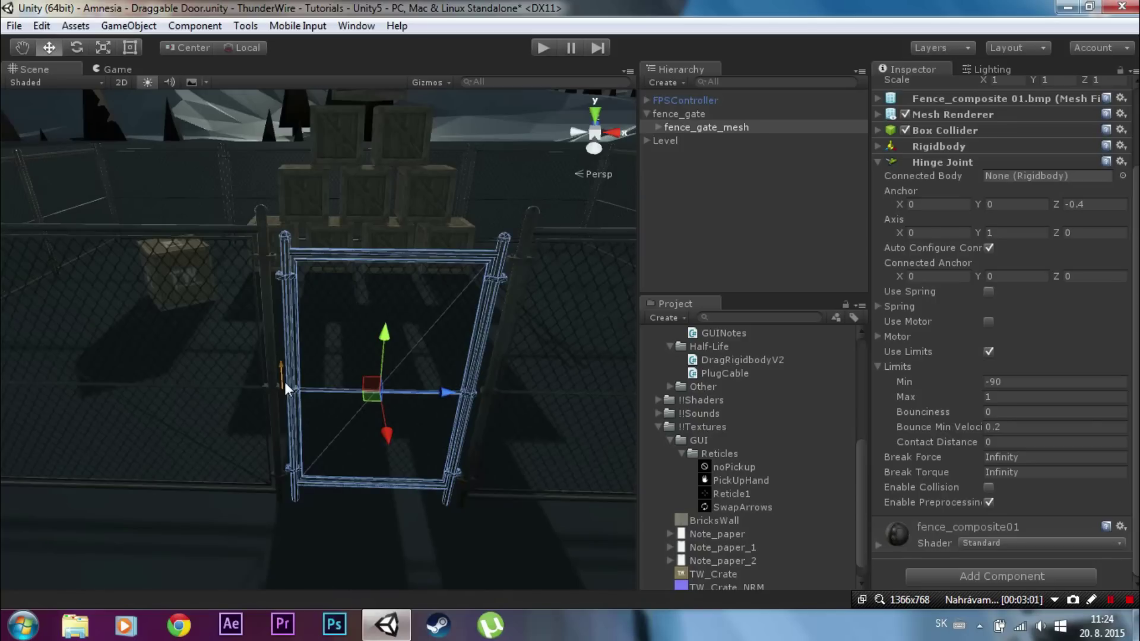
{"action": "left_click", "coordinate": [543, 47]}
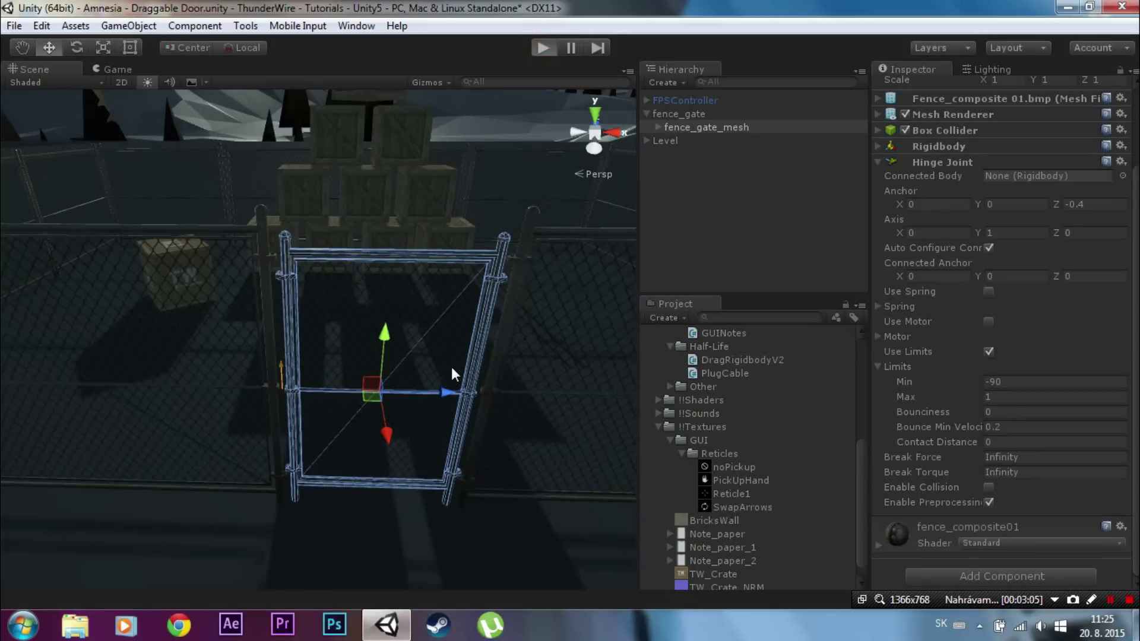
Play-test the hinged gate swinging open and lift a crate, then stop Play mode
{"action": "key", "text": "ctrl+p"}
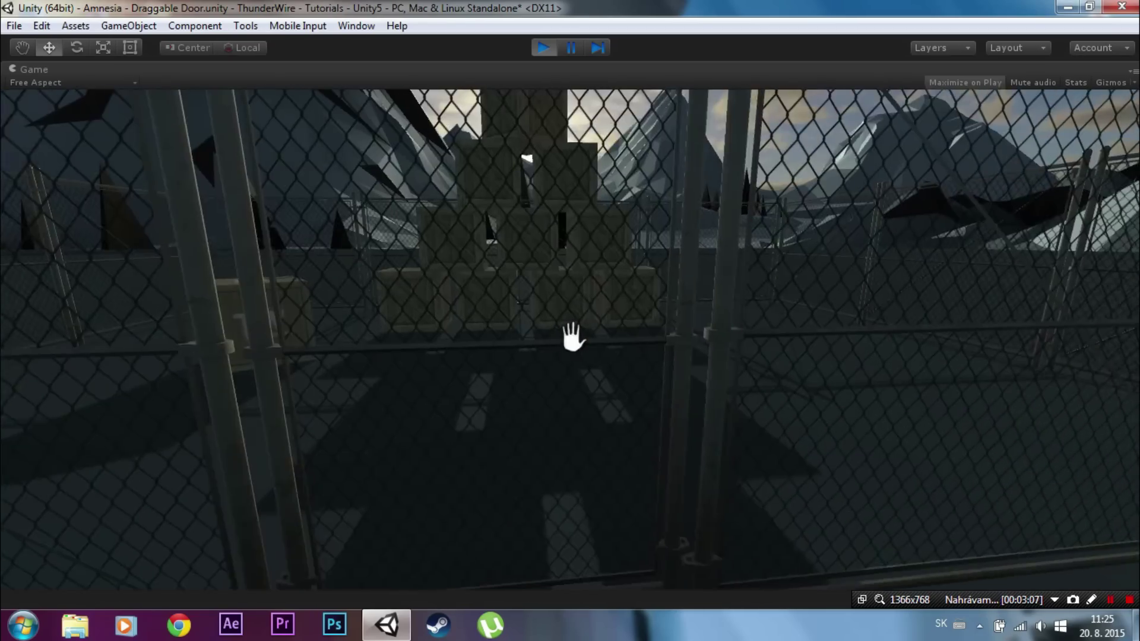
{"action": "left_click_drag", "start_coordinate": [572, 339], "coordinate": [572, 339]}
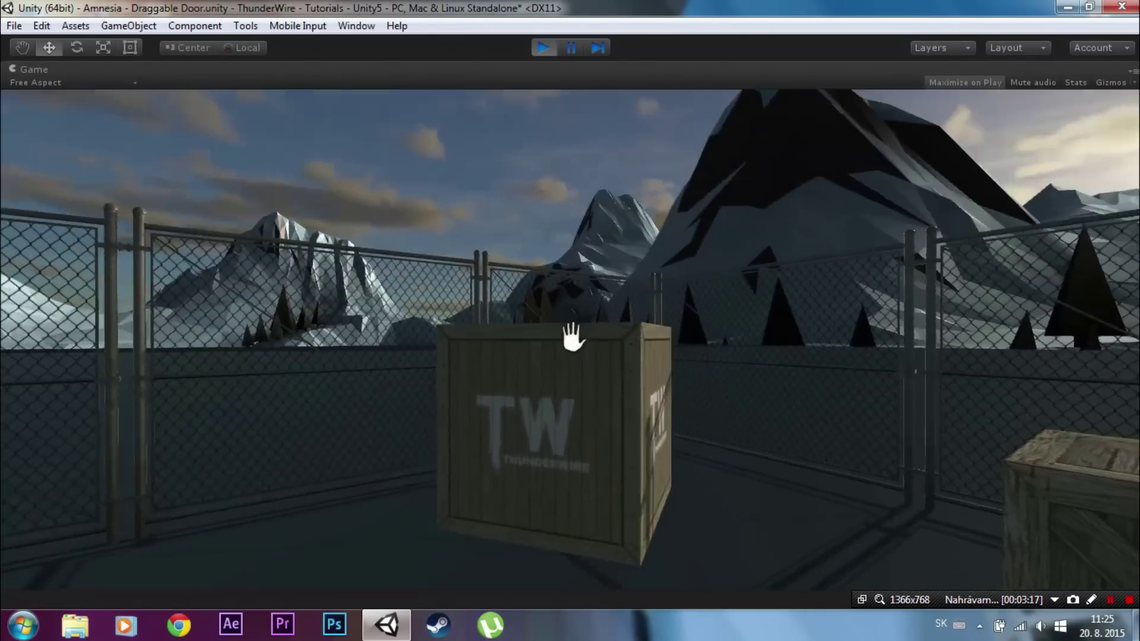
{"action": "left_click_drag", "start_coordinate": [570, 337], "coordinate": [570, 338]}
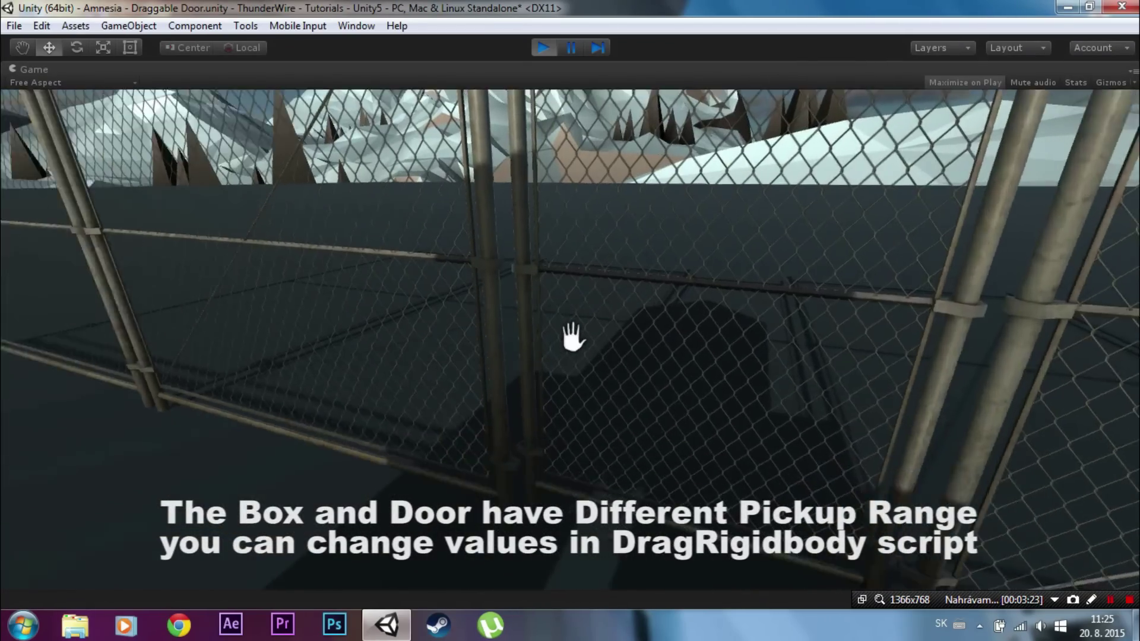
{"action": "left_click_drag", "start_coordinate": [571, 337], "coordinate": [572, 337]}
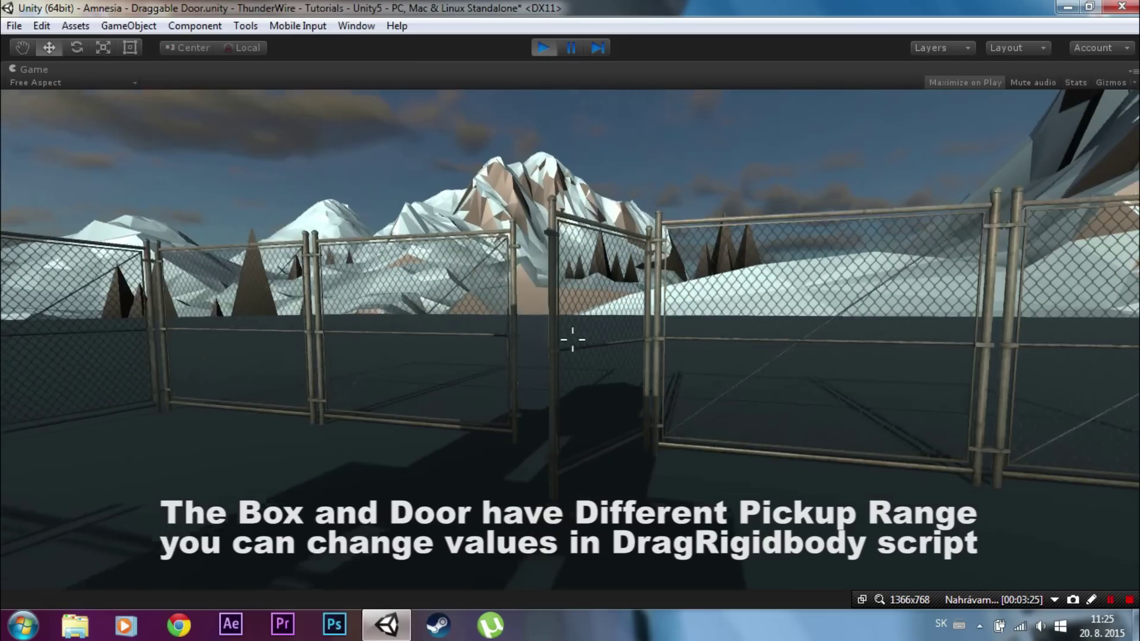
{"action": "left_click_drag", "start_coordinate": [572, 338], "coordinate": [572, 340]}
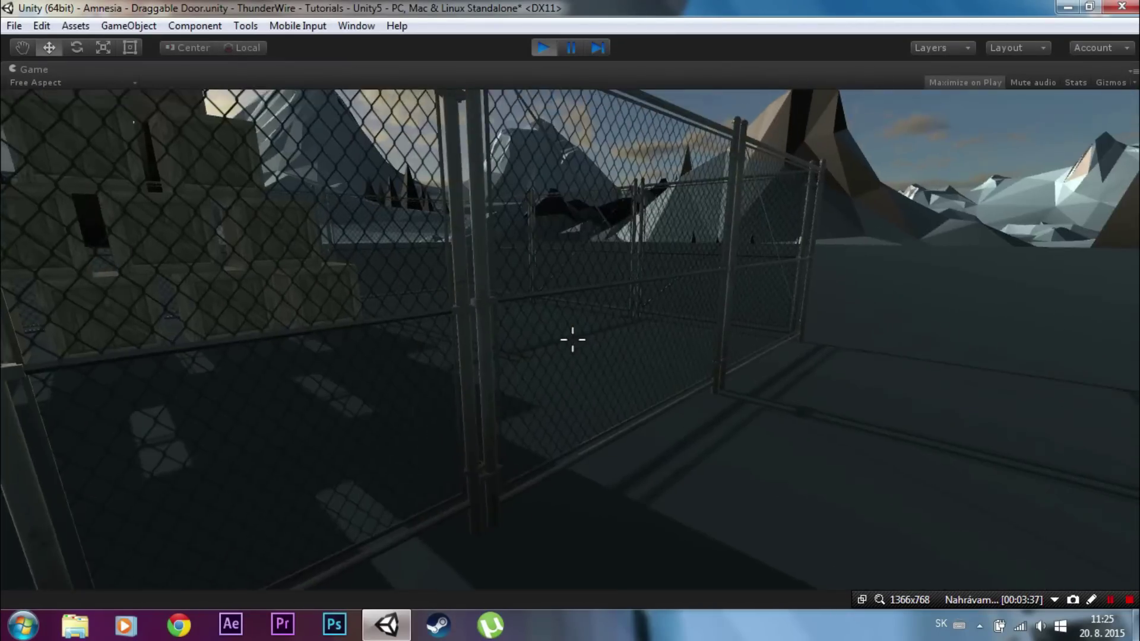
{"action": "key", "text": "Escape"}
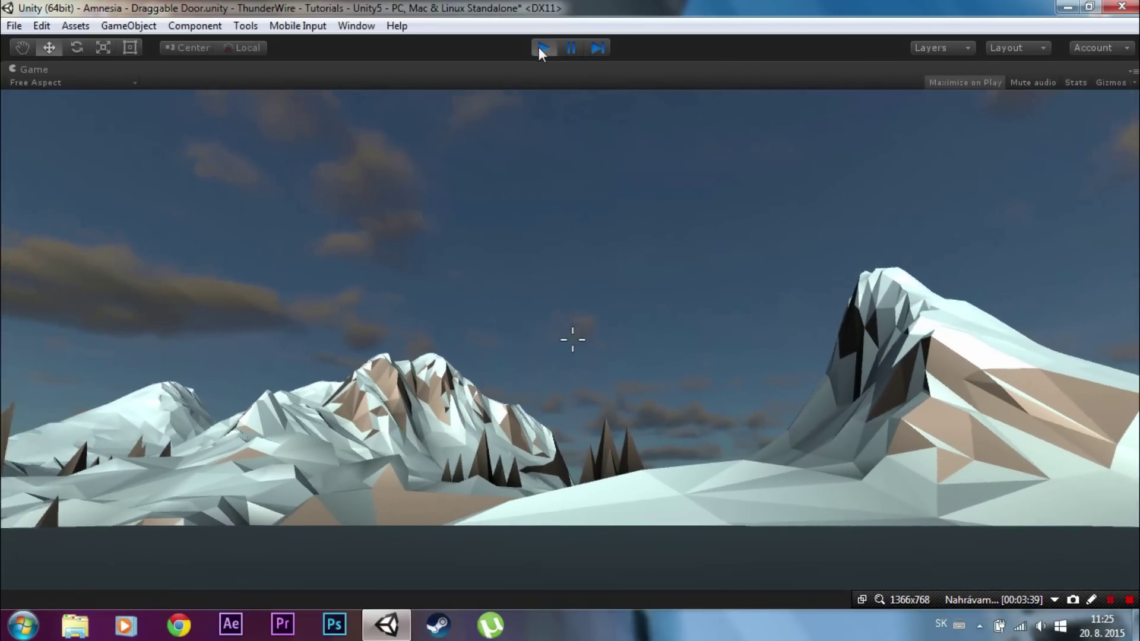
{"action": "left_click", "coordinate": [542, 49]}
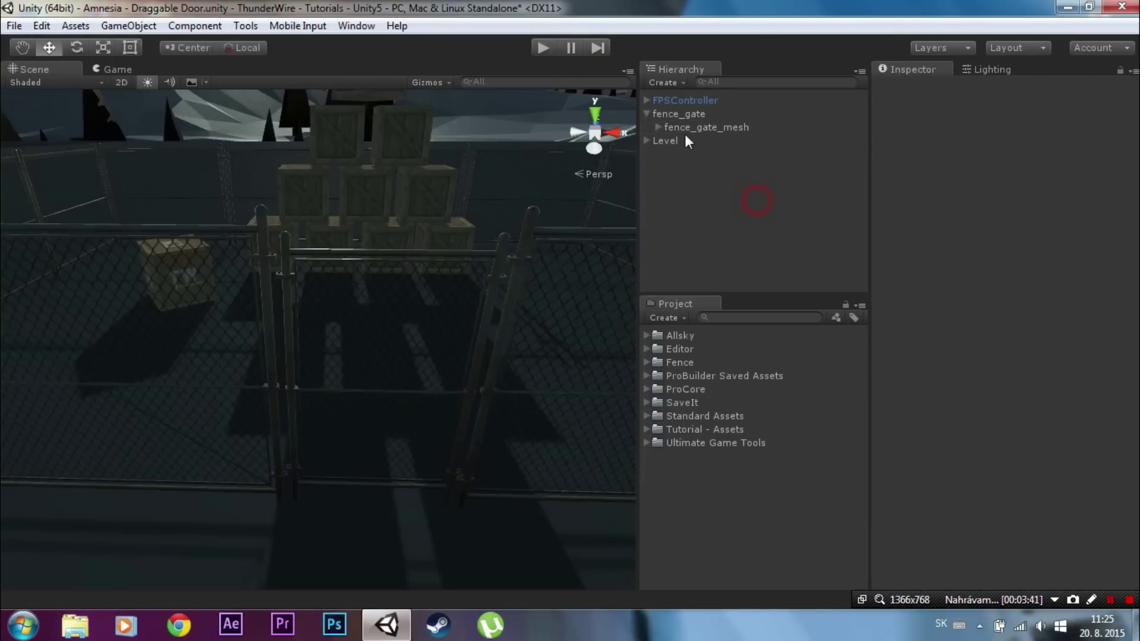
Collapse the fence_gate entry in the Hierarchy
{"action": "left_click", "coordinate": [646, 114]}
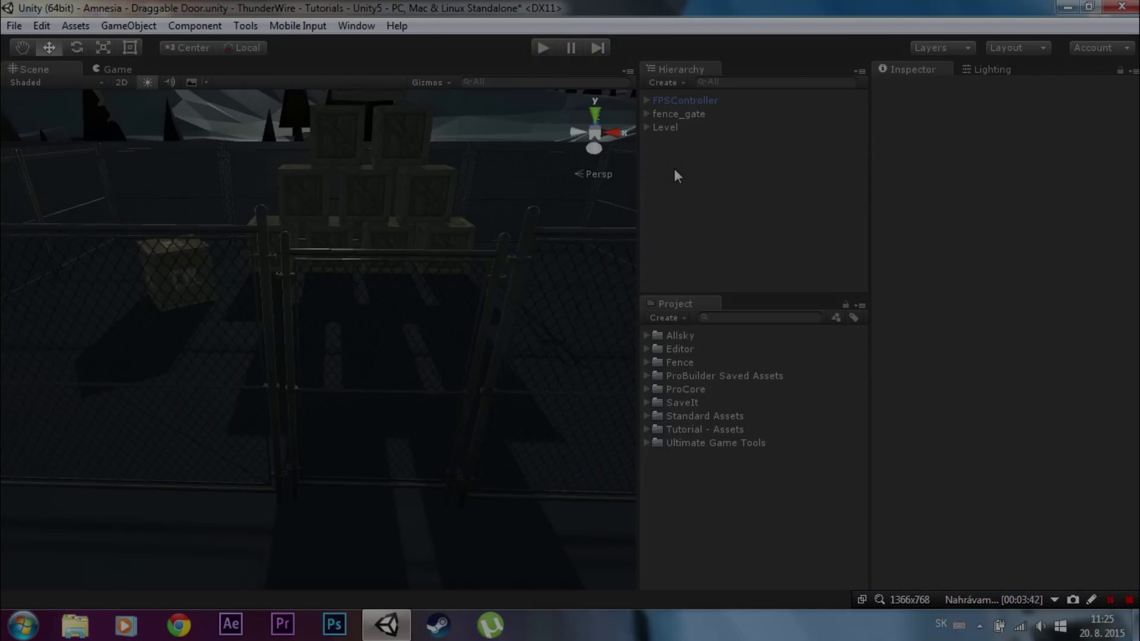